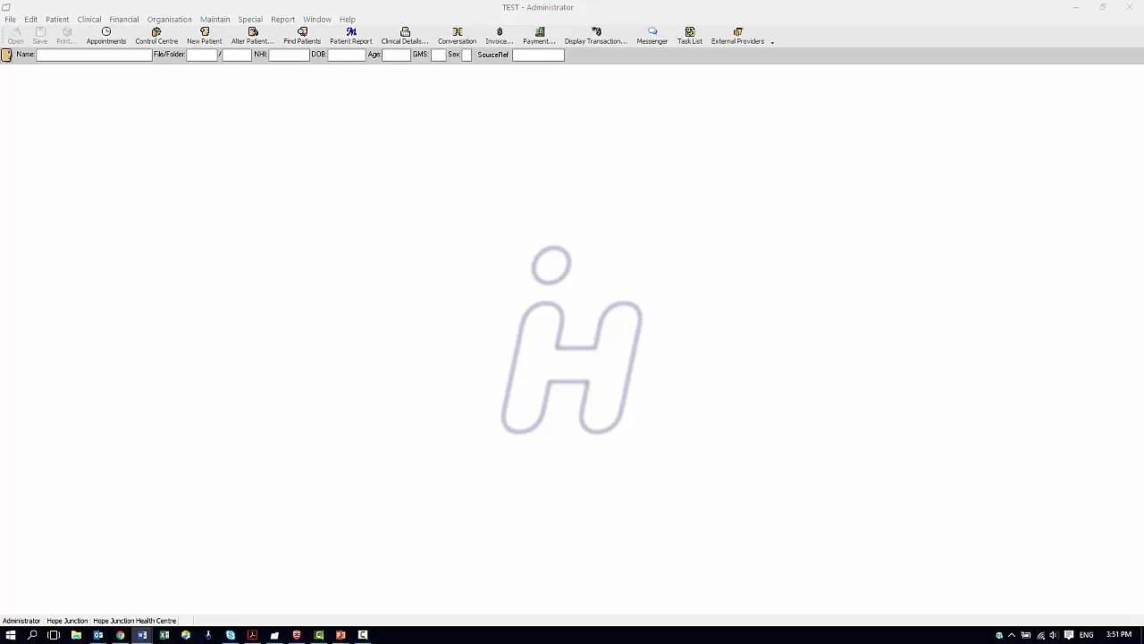
# Switch from PowerPoint to the Intrahealth Profile window from the taskbar
pyautogui.click(182, 22)
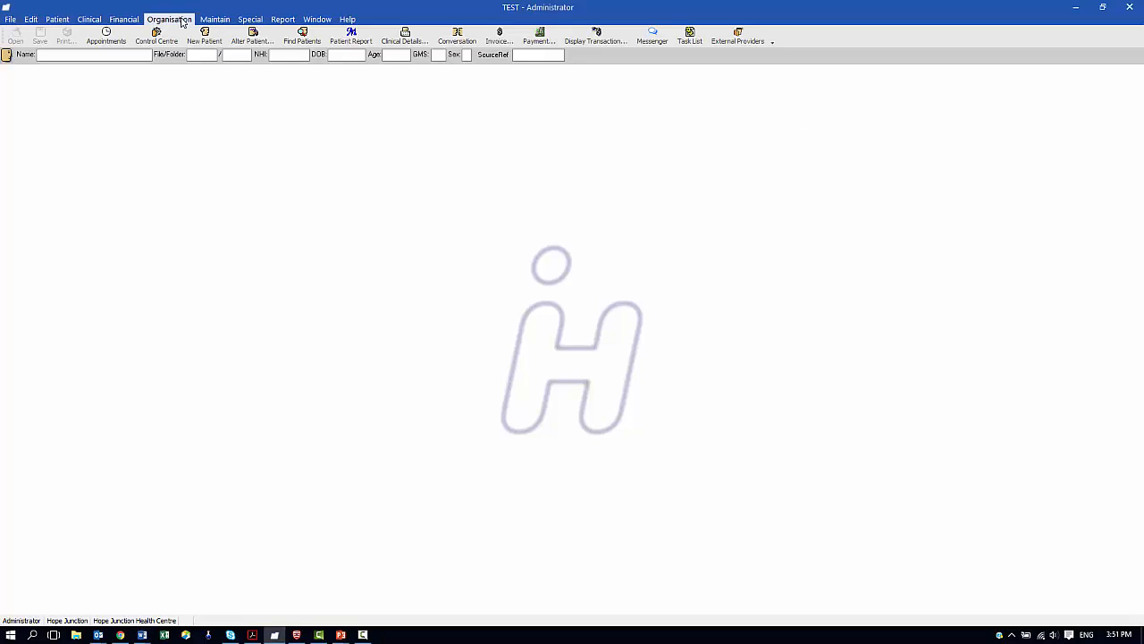
pyautogui.click(181, 21)
pyautogui.click(183, 33)
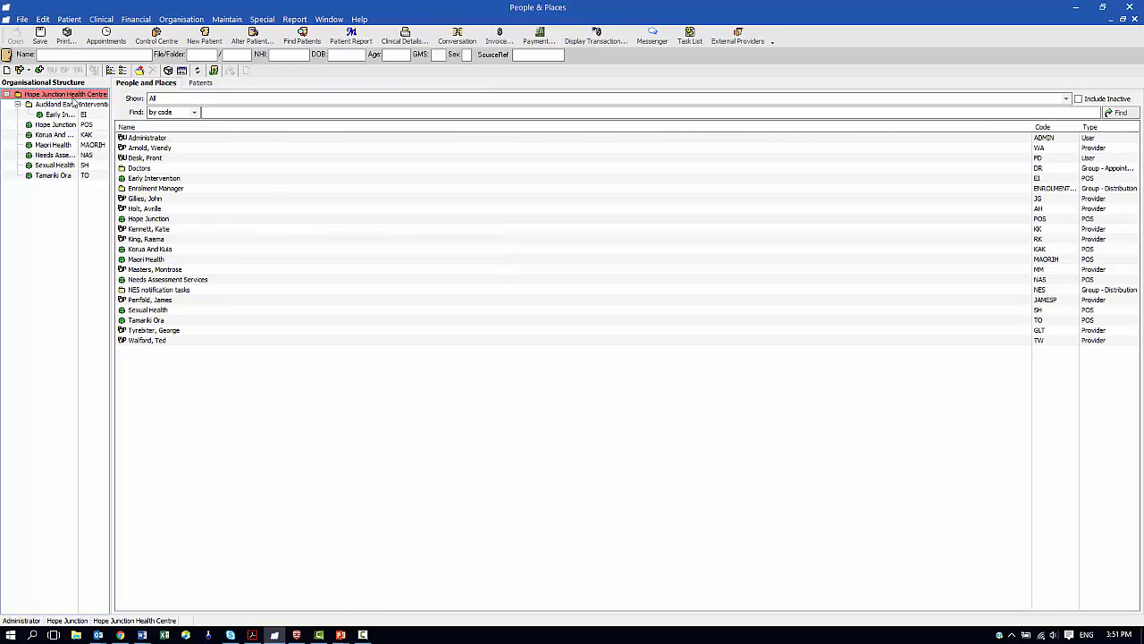
pyautogui.rightClick(75, 95)
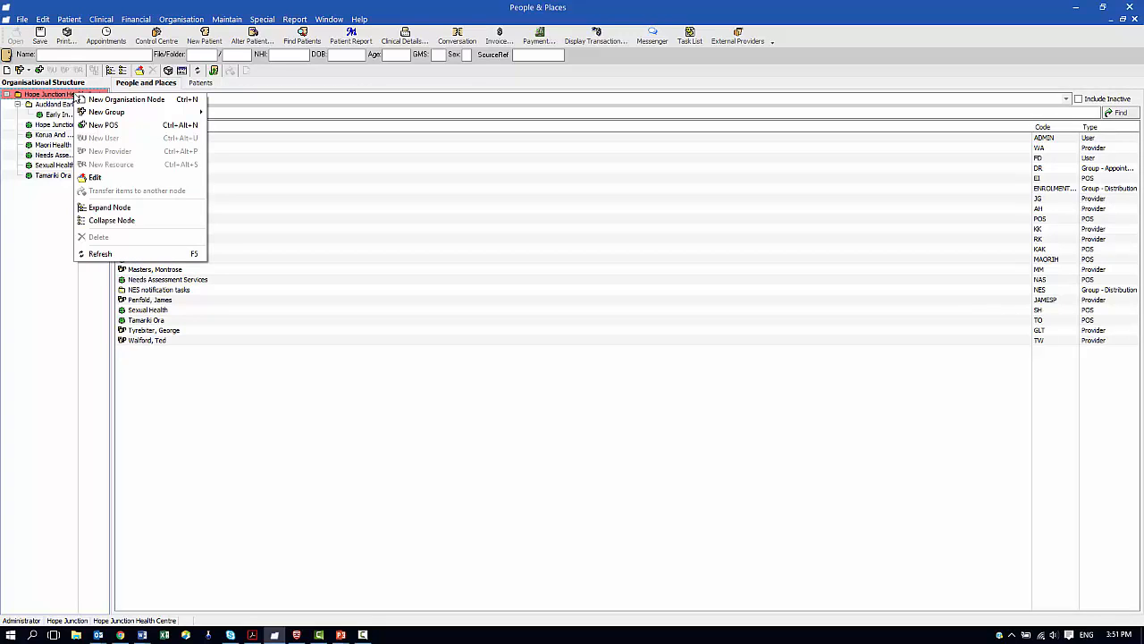
pyautogui.click(94, 178)
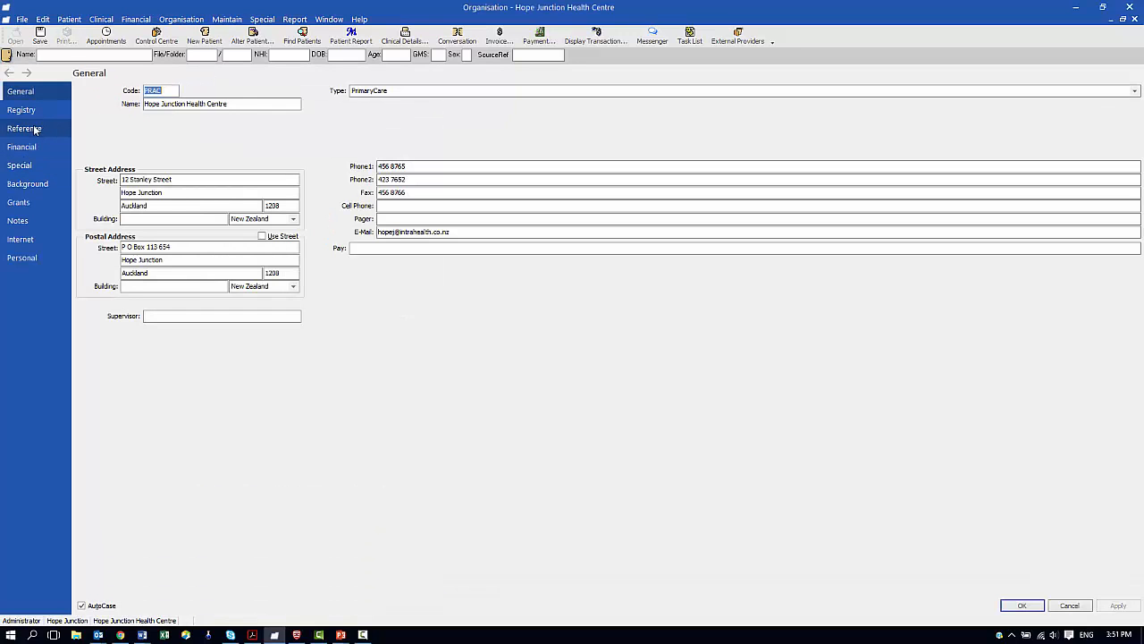
pyautogui.click(26, 128)
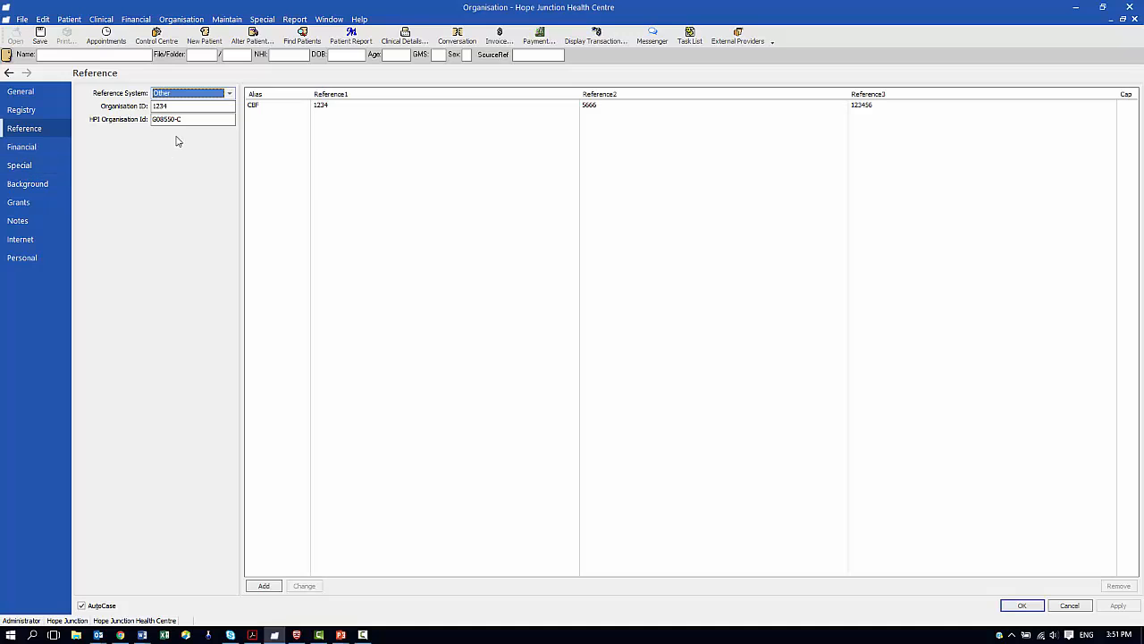
pyautogui.moveTo(213, 123); pyautogui.dragTo(116, 111)
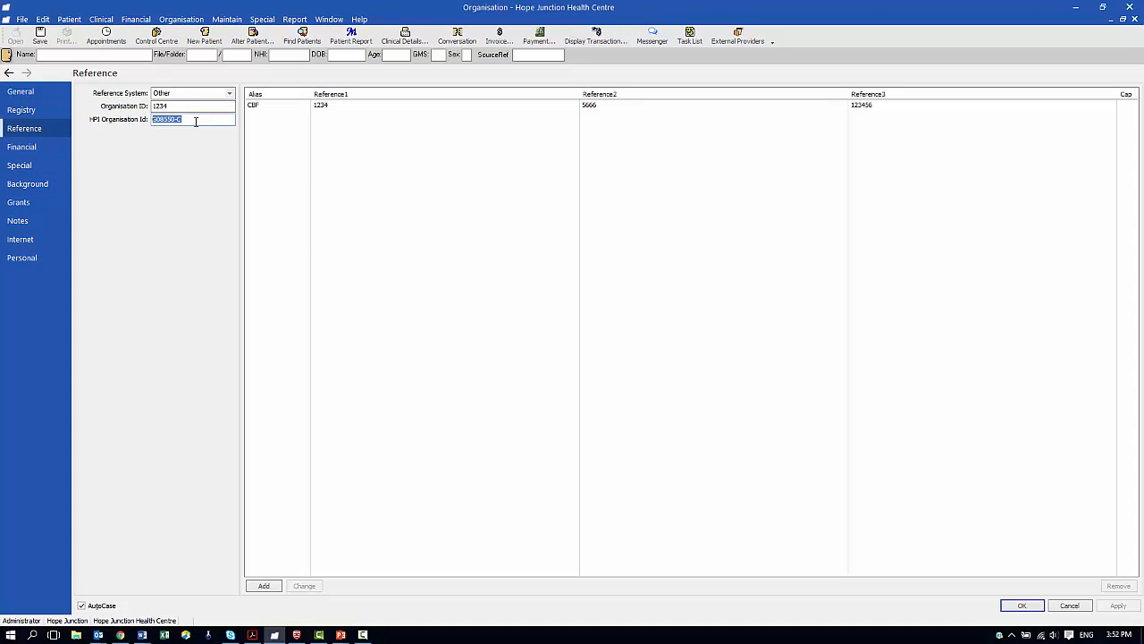
pyautogui.click(199, 121)
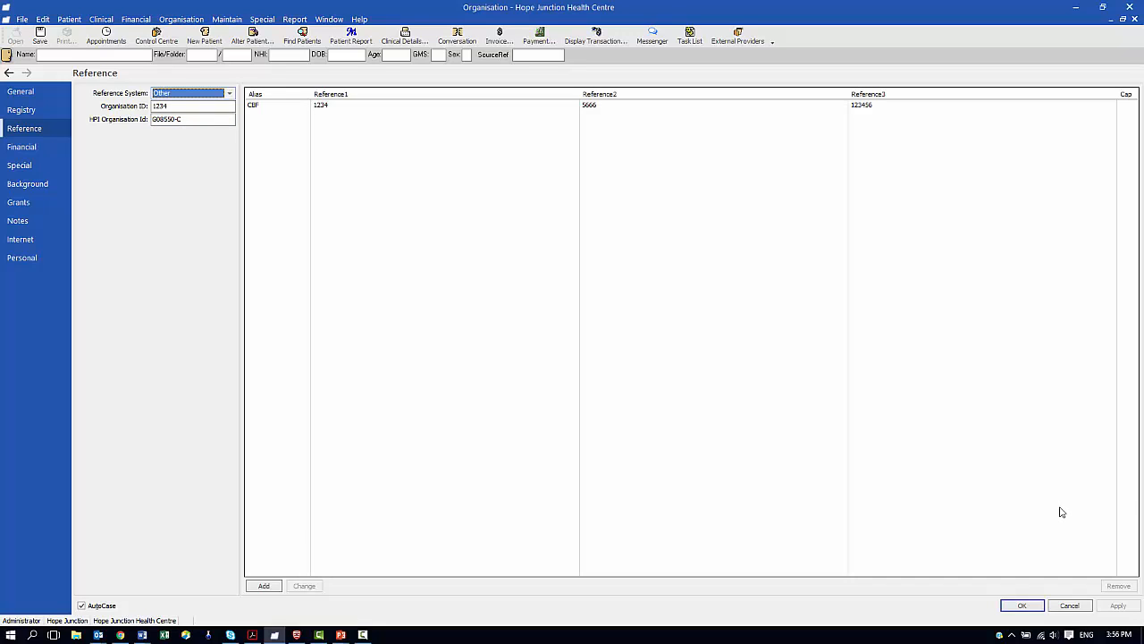
pyautogui.click(1022, 605)
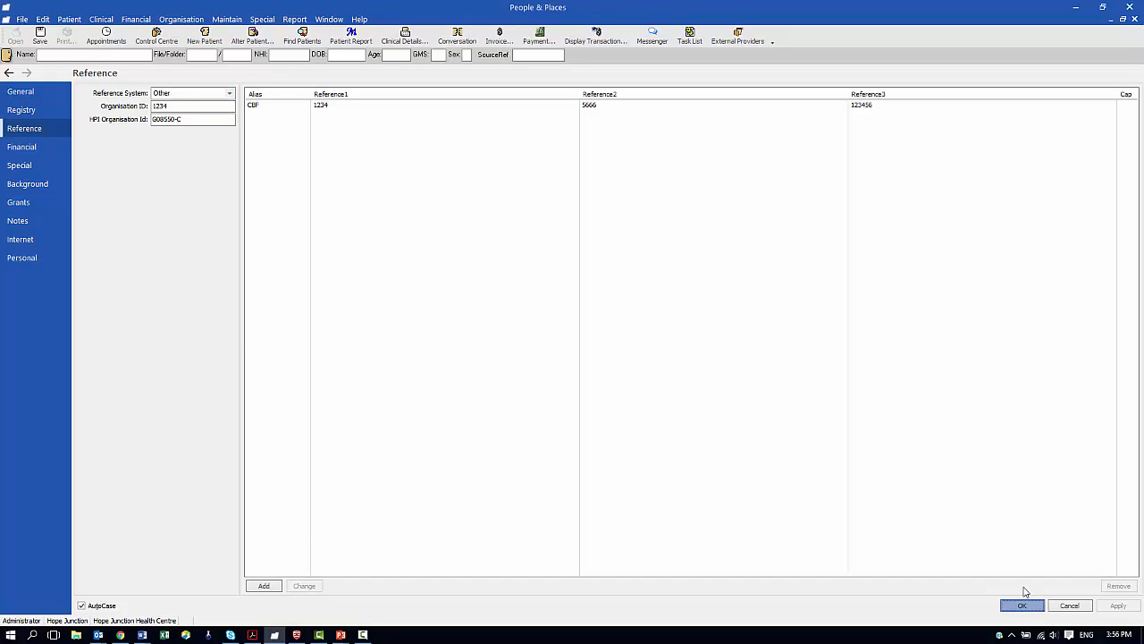
pyautogui.click(1134, 18)
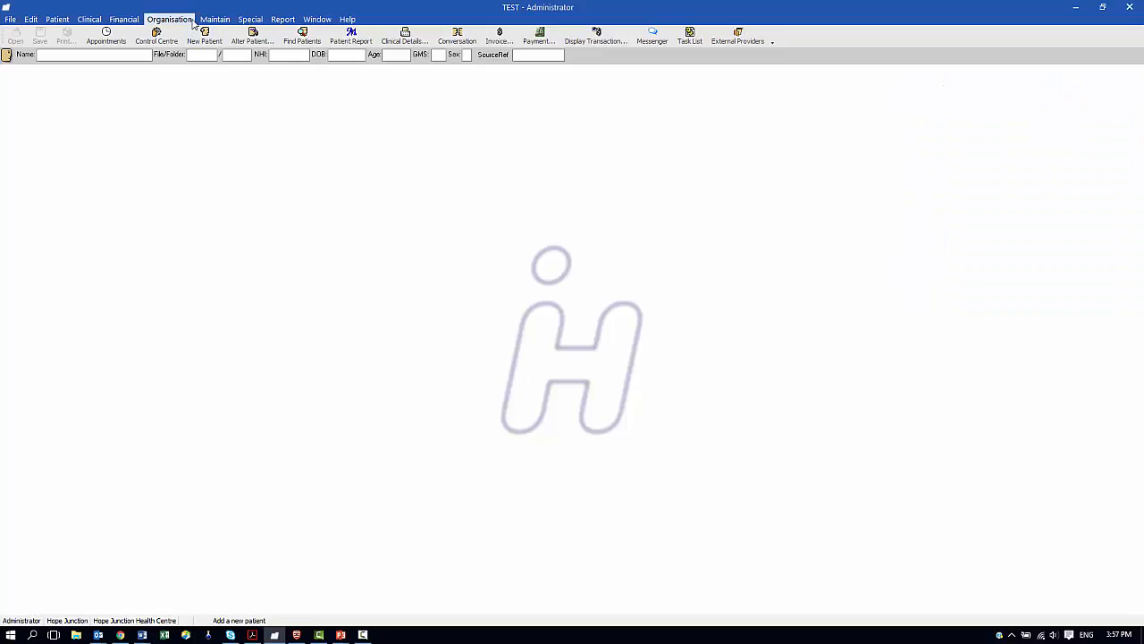
# In Preferences > eMessages, move NES NHI Web Service from Available to Installed Services
pyautogui.click(170, 19)
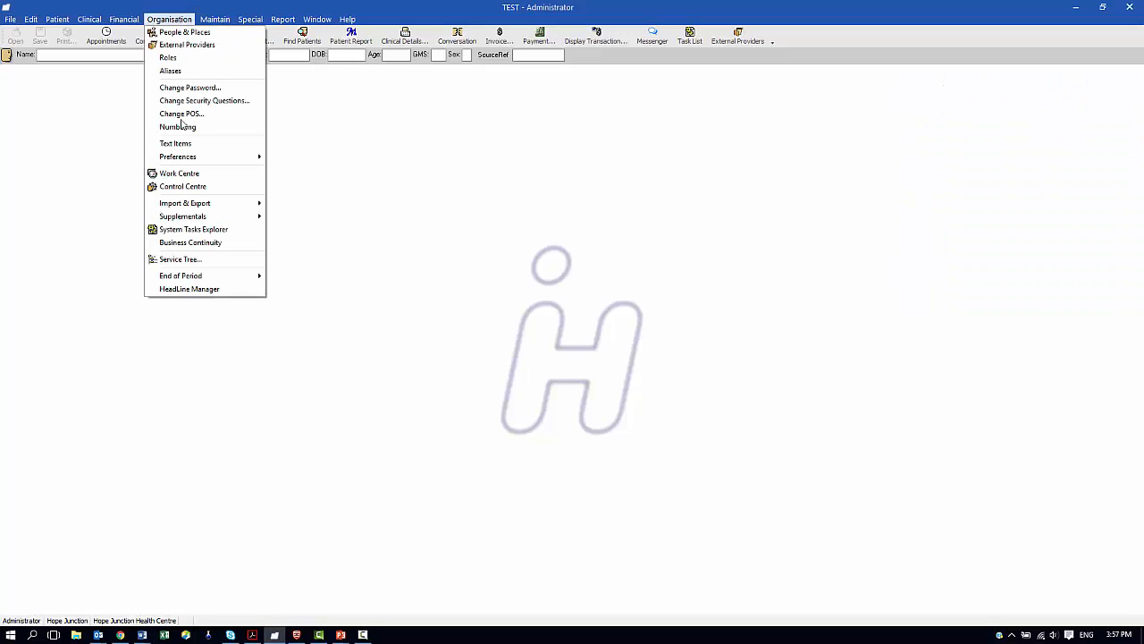
pyautogui.moveTo(184, 160)
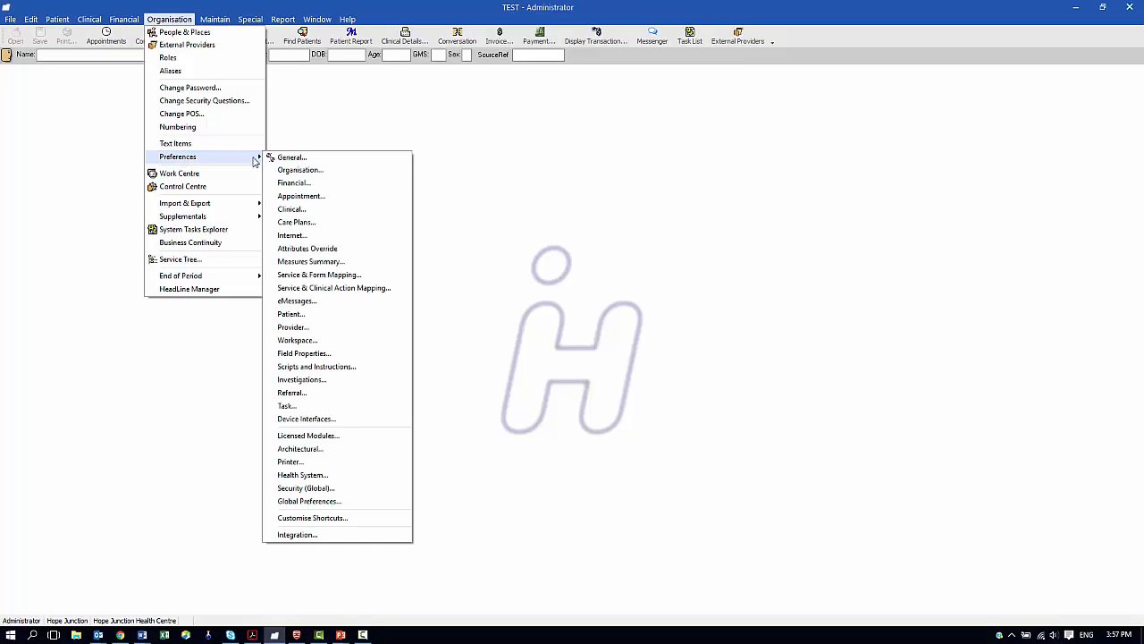
pyautogui.click(297, 300)
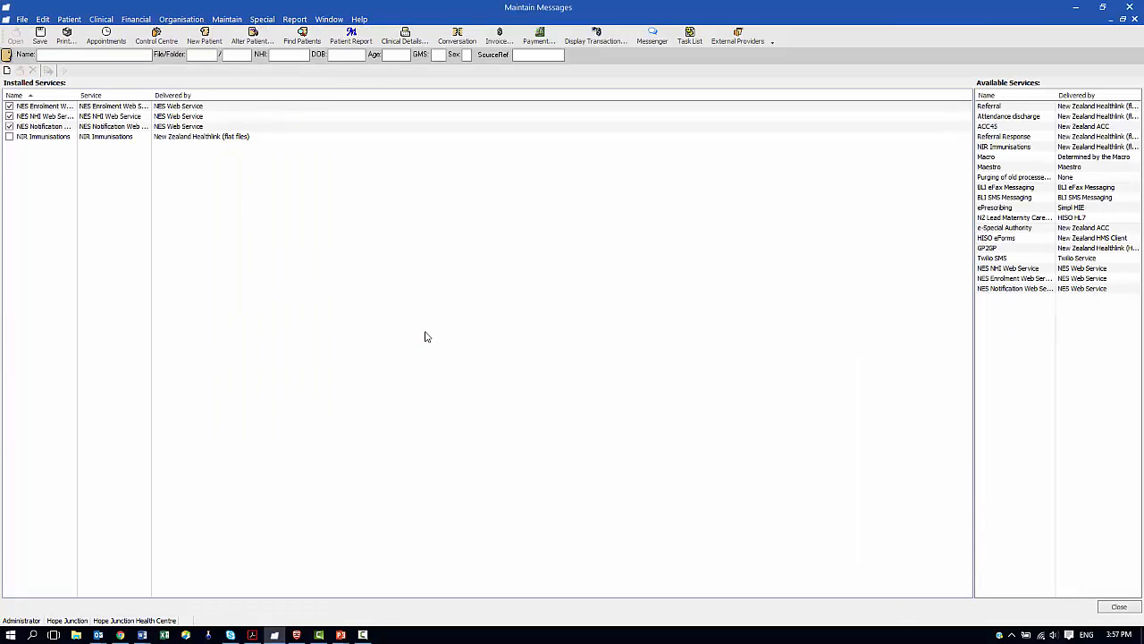
pyautogui.moveTo(972, 93); pyautogui.dragTo(642, 93)
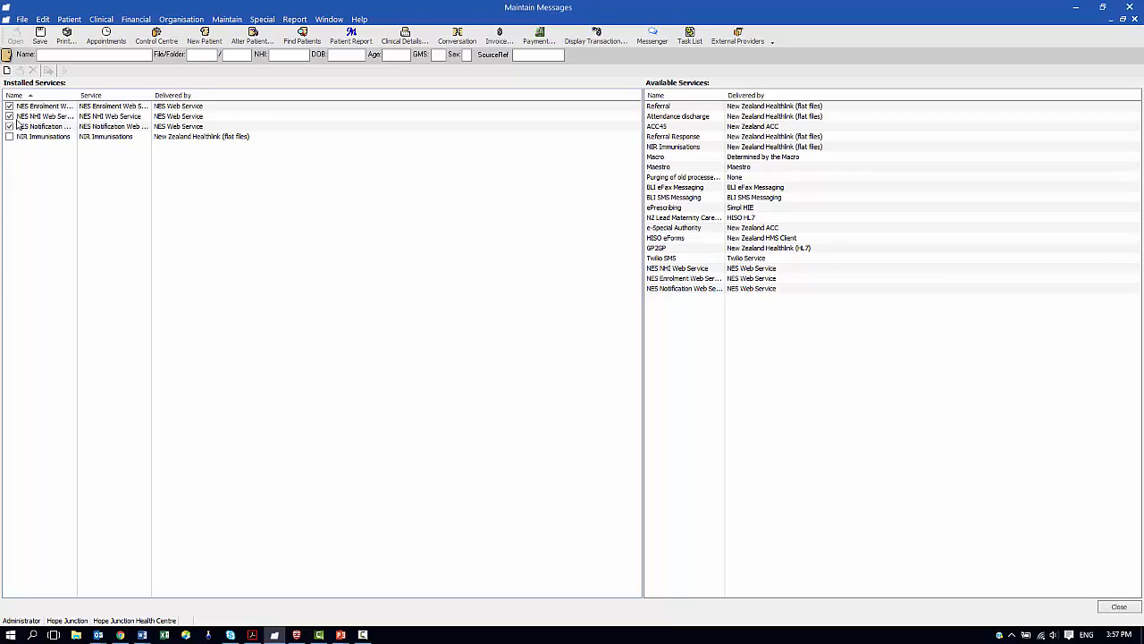
pyautogui.click(689, 269)
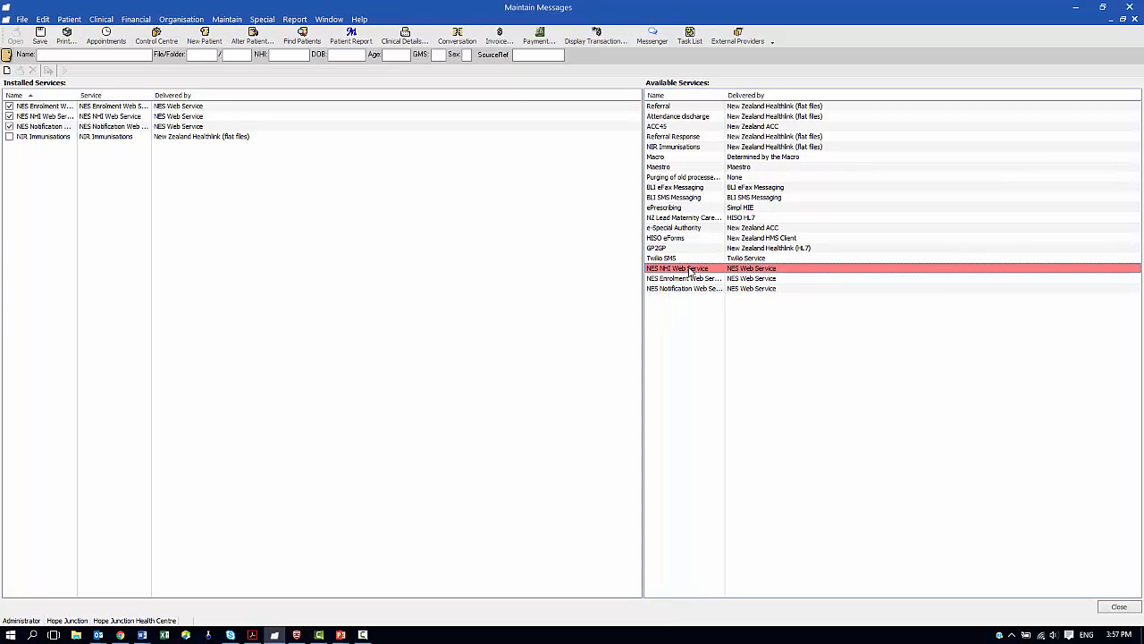
pyautogui.moveTo(689, 269); pyautogui.dragTo(349, 257)
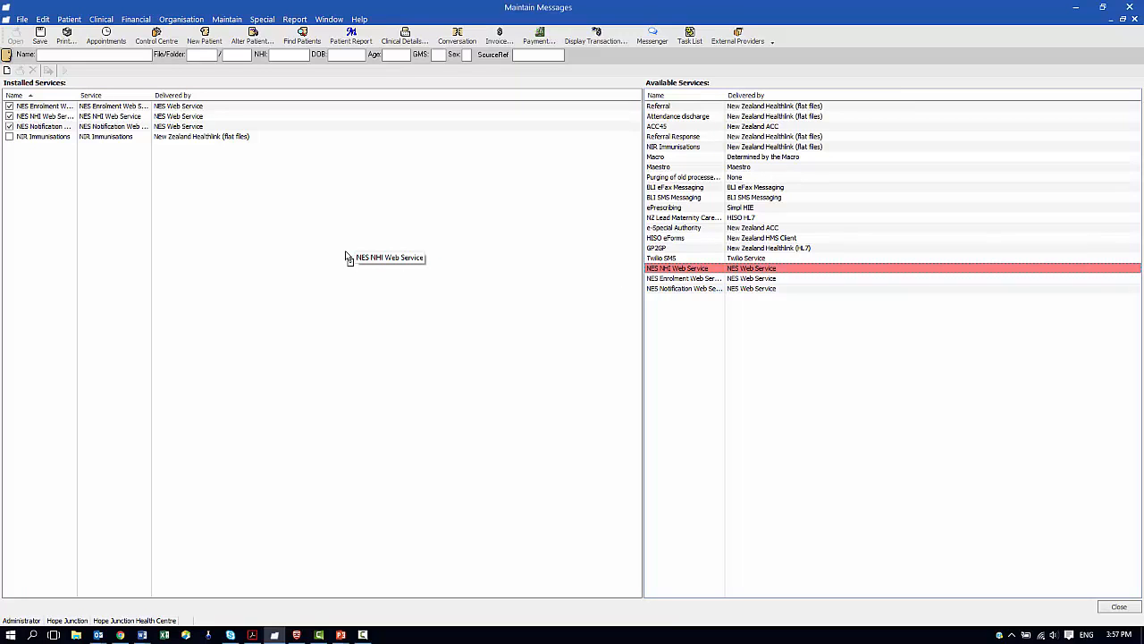
pyautogui.moveTo(346, 256); pyautogui.dragTo(358, 271)
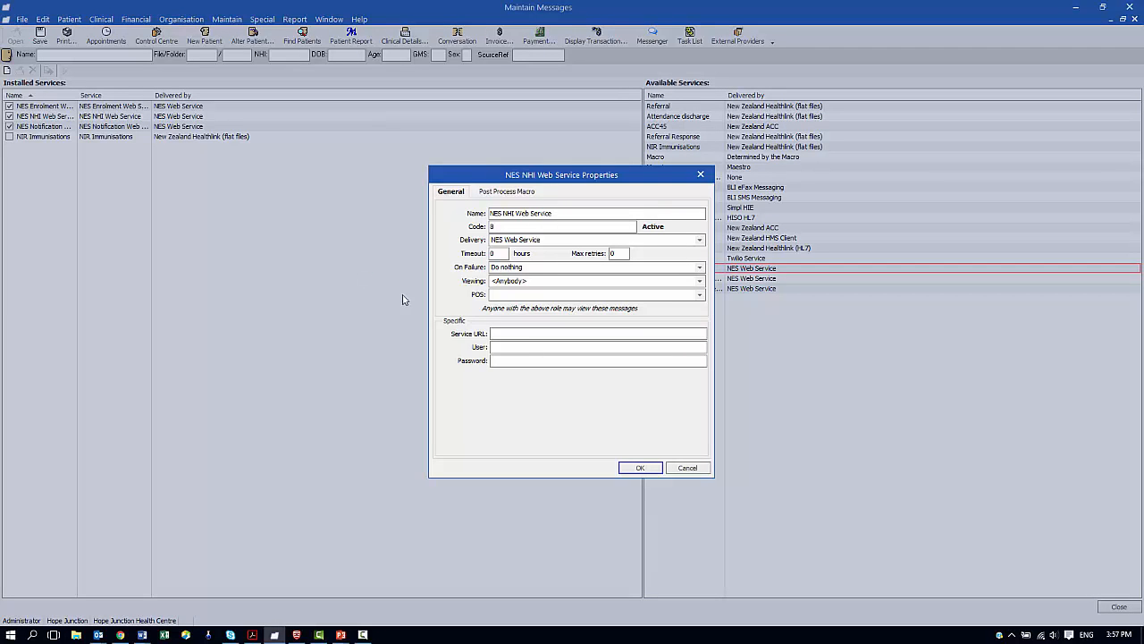
# Install NES NHI Web Service, then cancel its properties without entering details
pyautogui.click(526, 337)
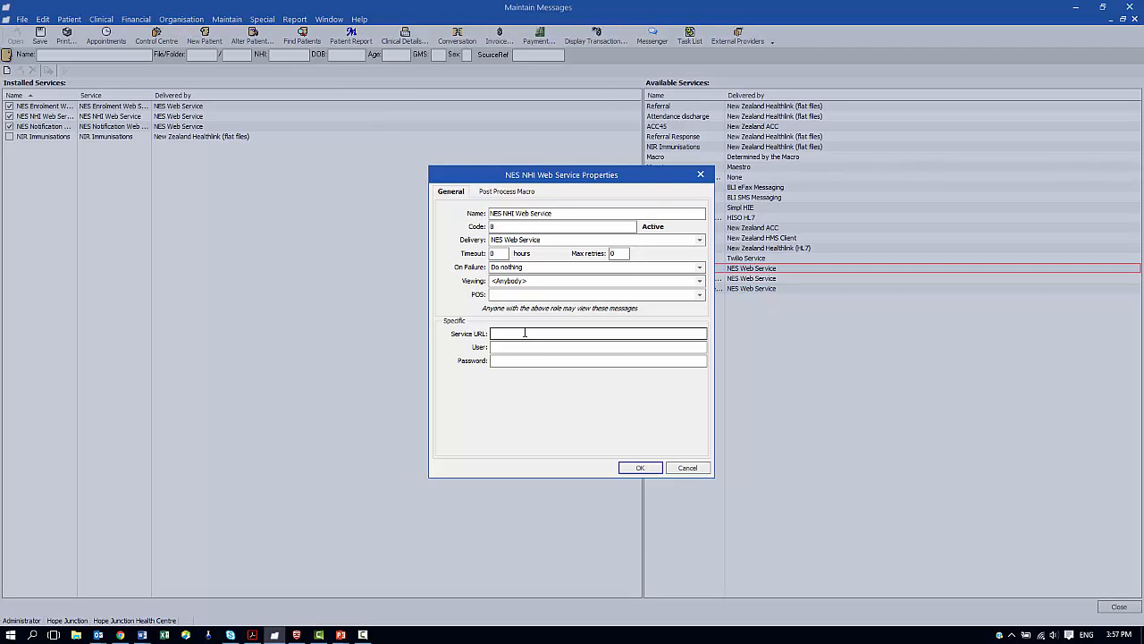
pyautogui.click(513, 348)
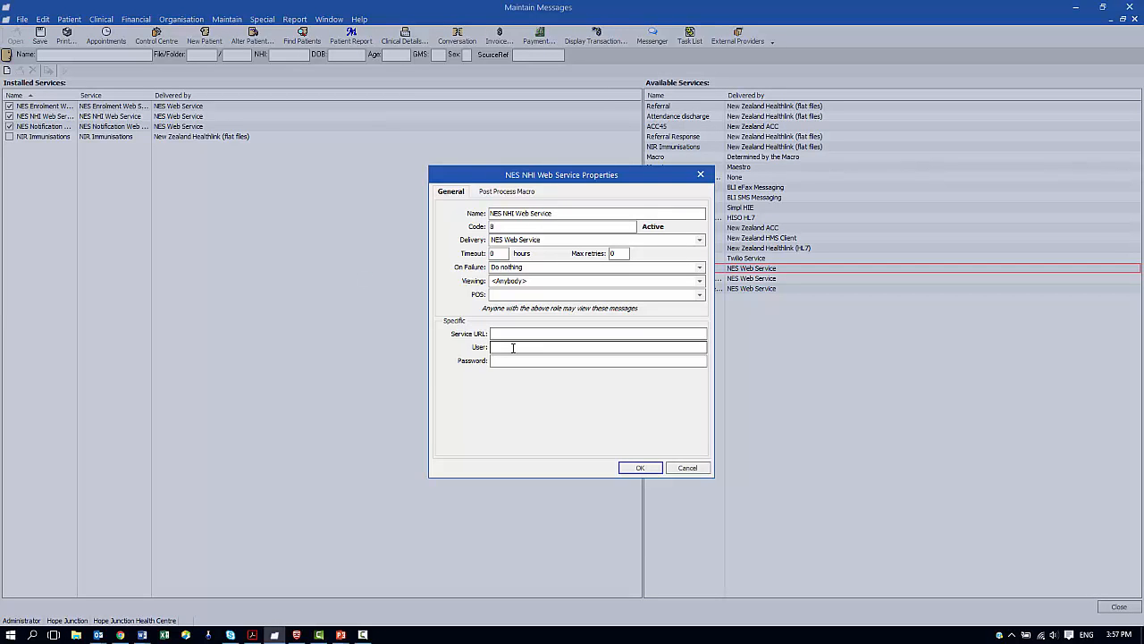
pyautogui.click(688, 468)
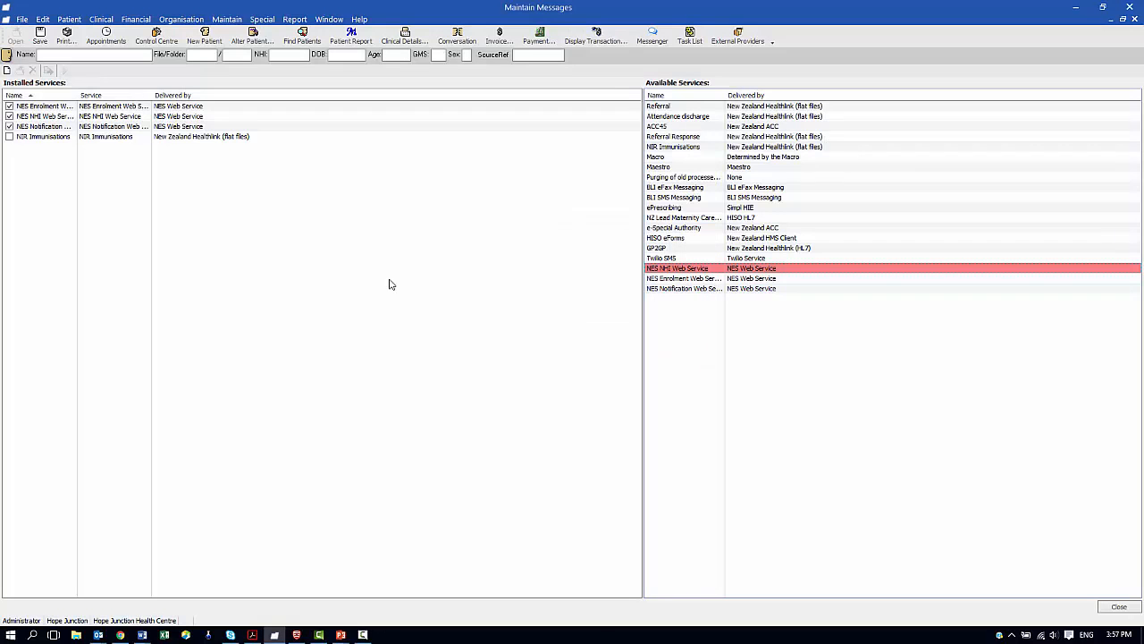
# Review the NES Enrolment Web Service URL and User, cancel unchanged, and reselect it
pyautogui.rightClick(74, 108)
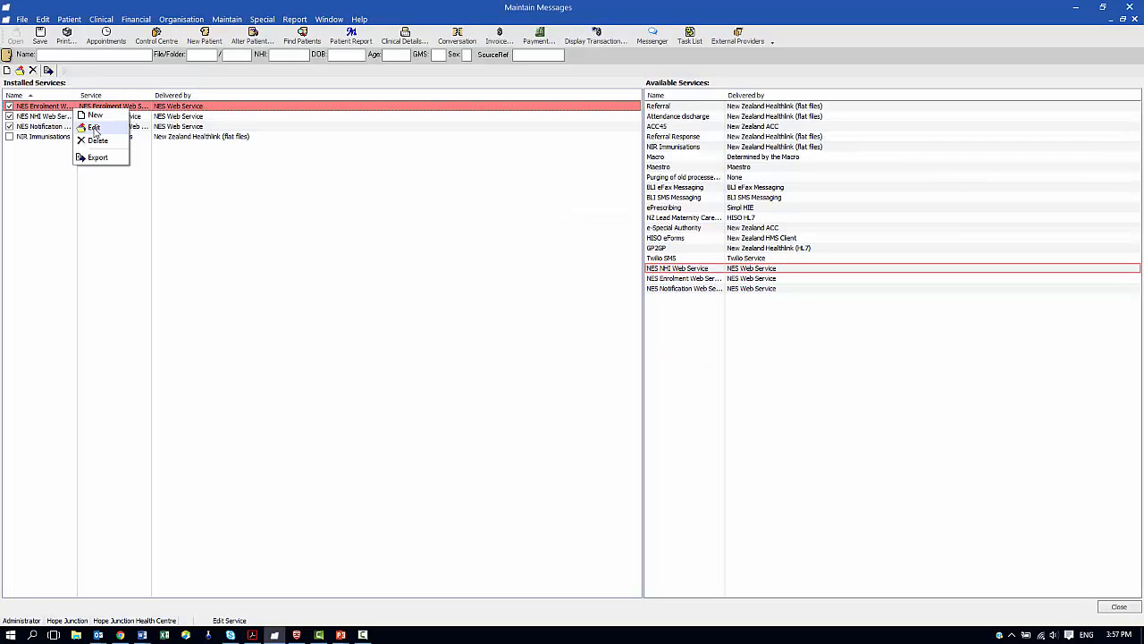
pyautogui.click(94, 127)
pyautogui.click(493, 333)
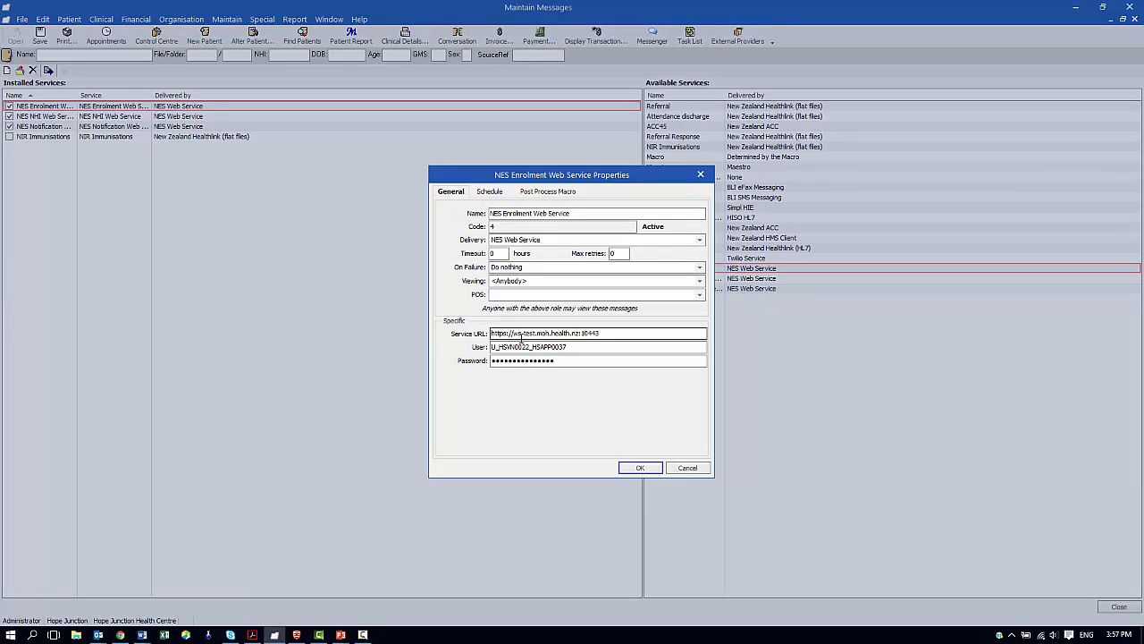
pyautogui.doubleClick(595, 340)
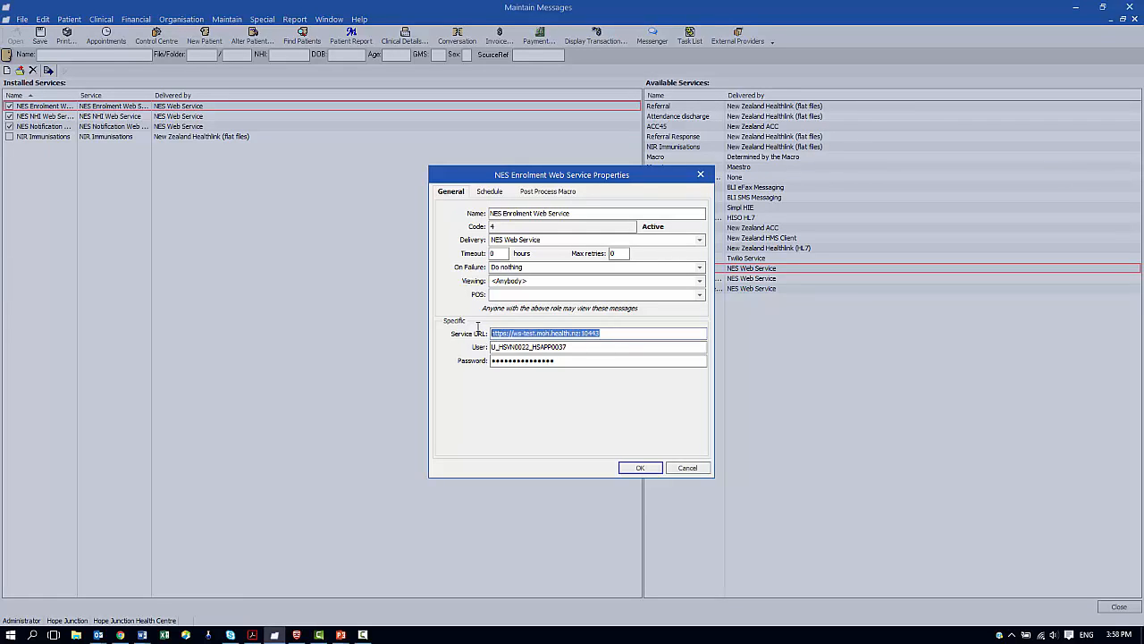
pyautogui.click(589, 350)
pyautogui.click(685, 468)
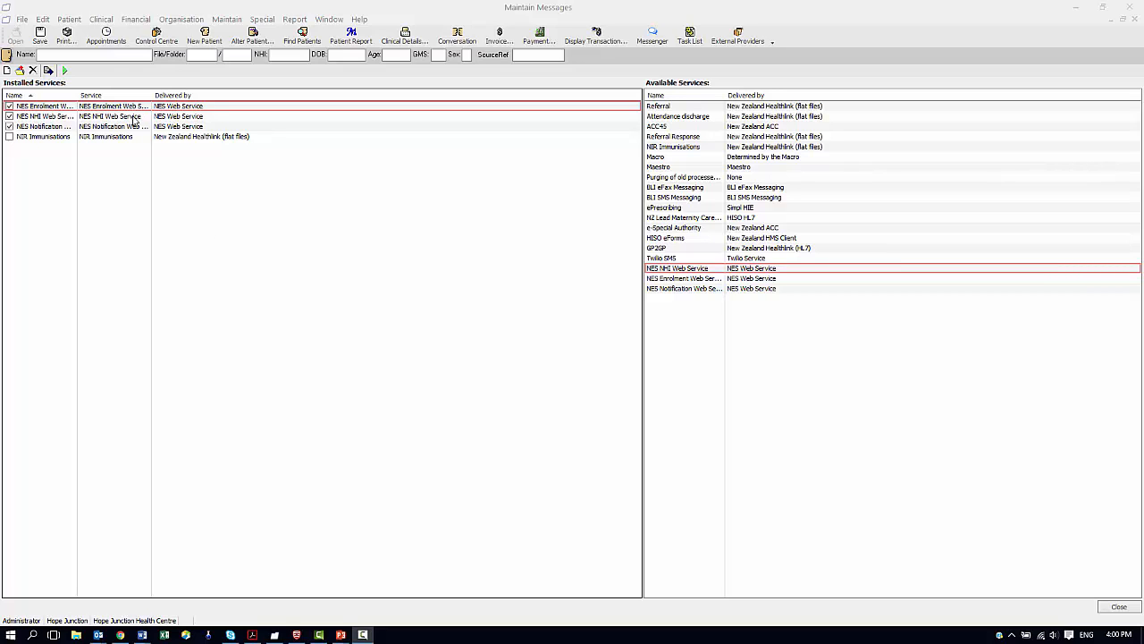
pyautogui.click(130, 107)
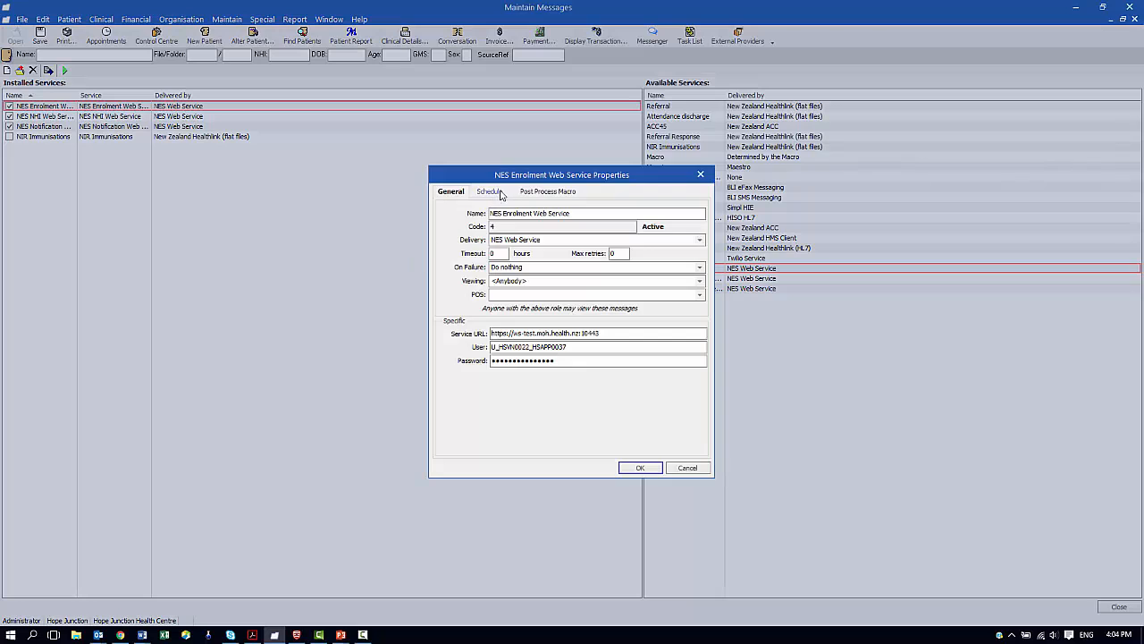
# Enable scheduling and create a new daily Enrolment schedule starting at 7:00
pyautogui.click(499, 191)
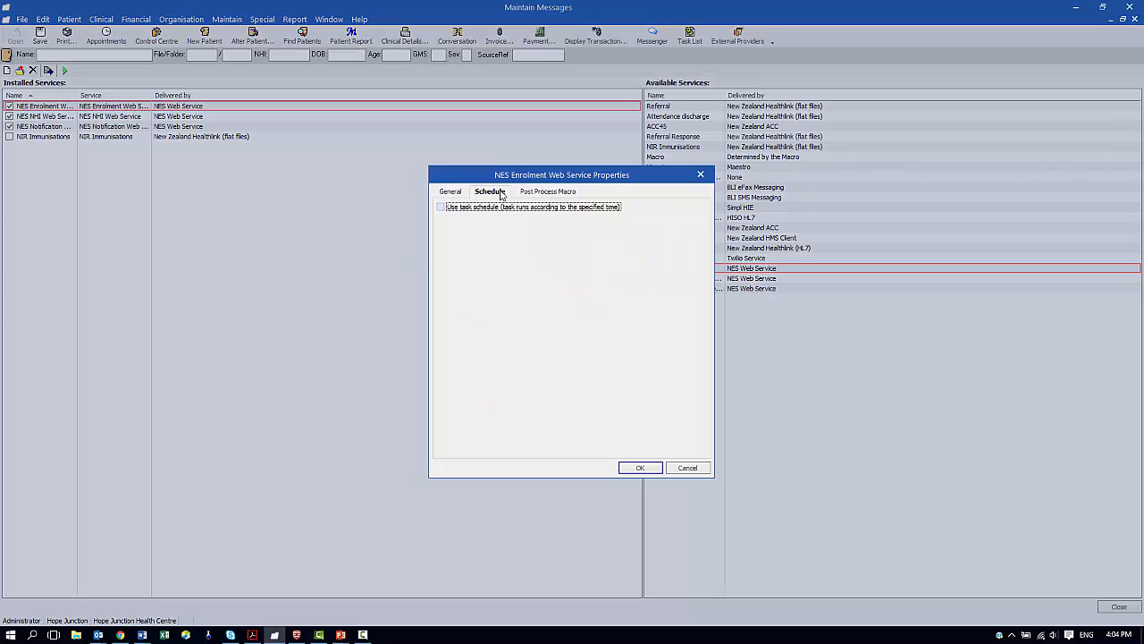
pyautogui.click(440, 208)
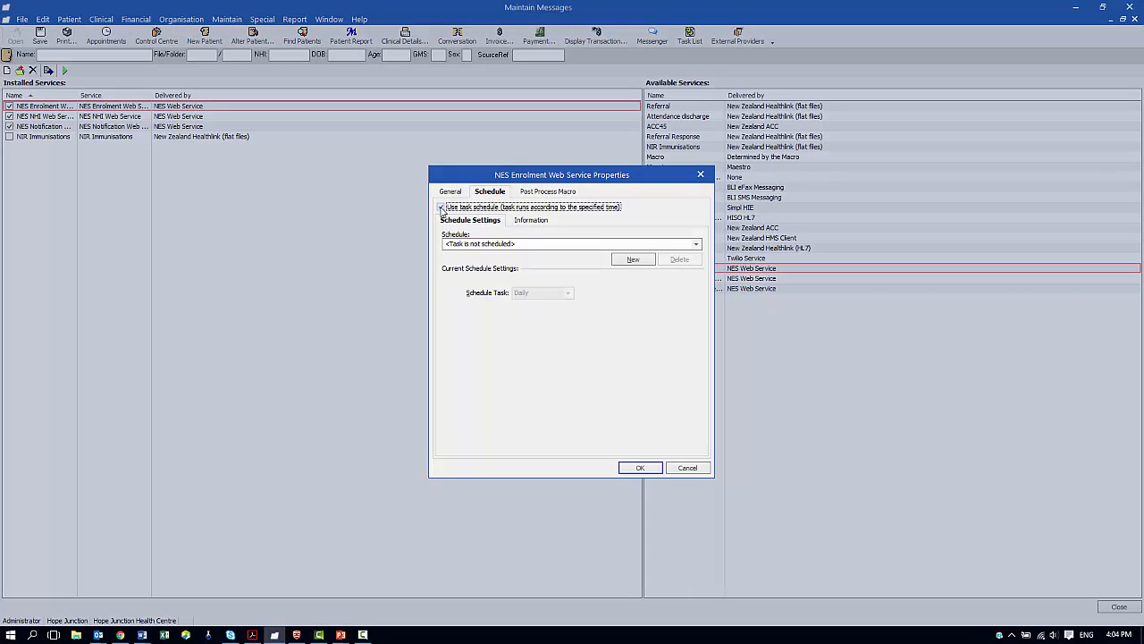
pyautogui.click(633, 259)
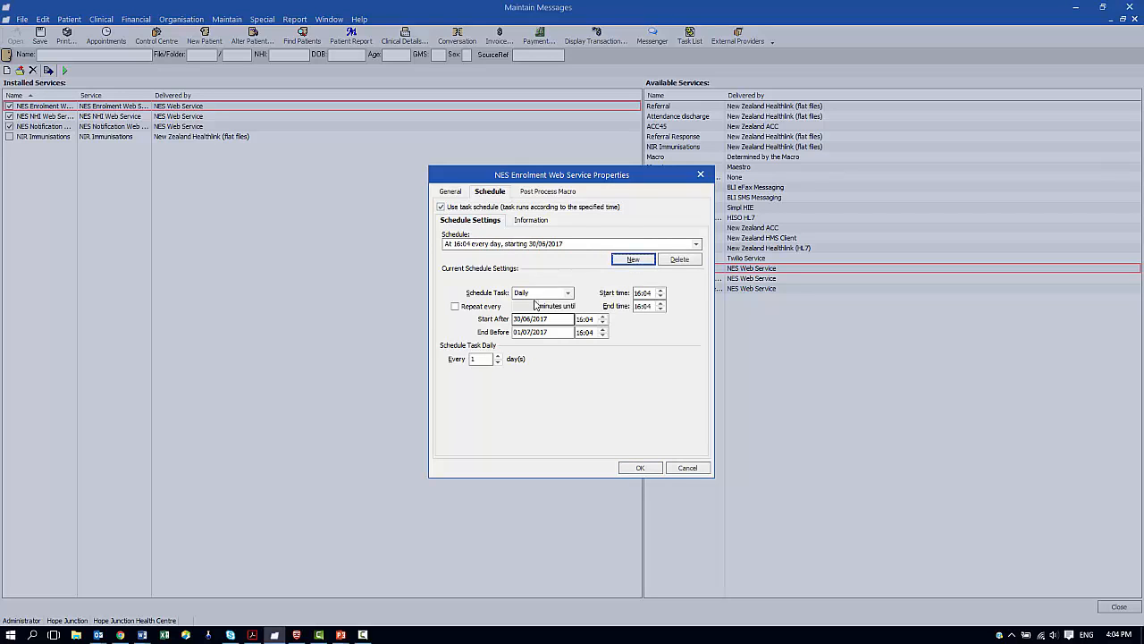
pyautogui.click(528, 293)
pyautogui.click(535, 304)
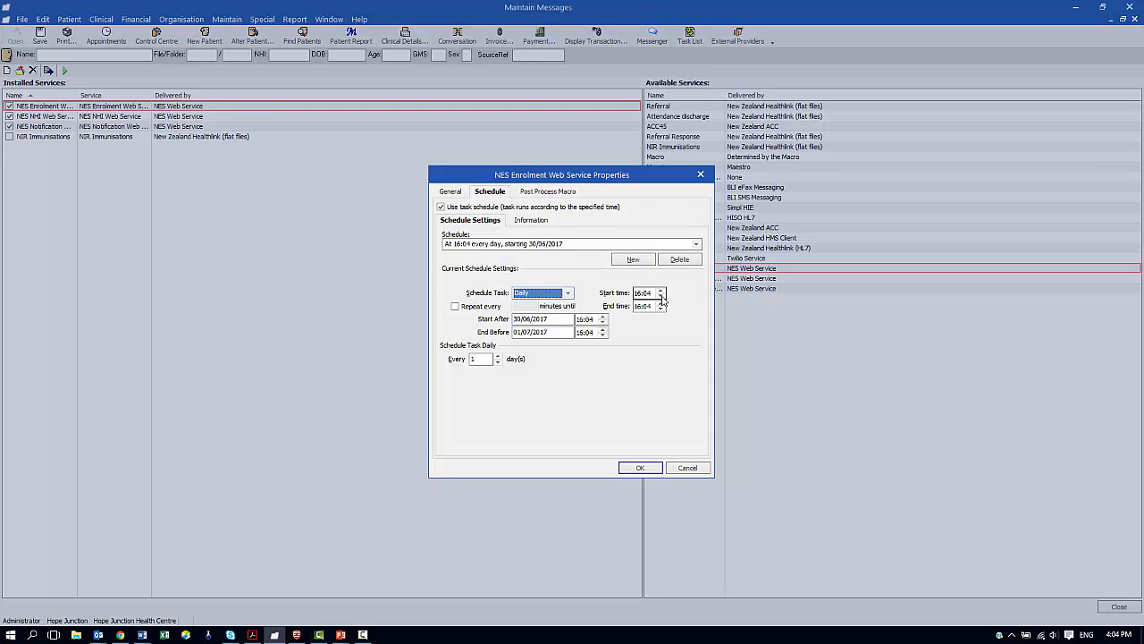
pyautogui.click(661, 296)
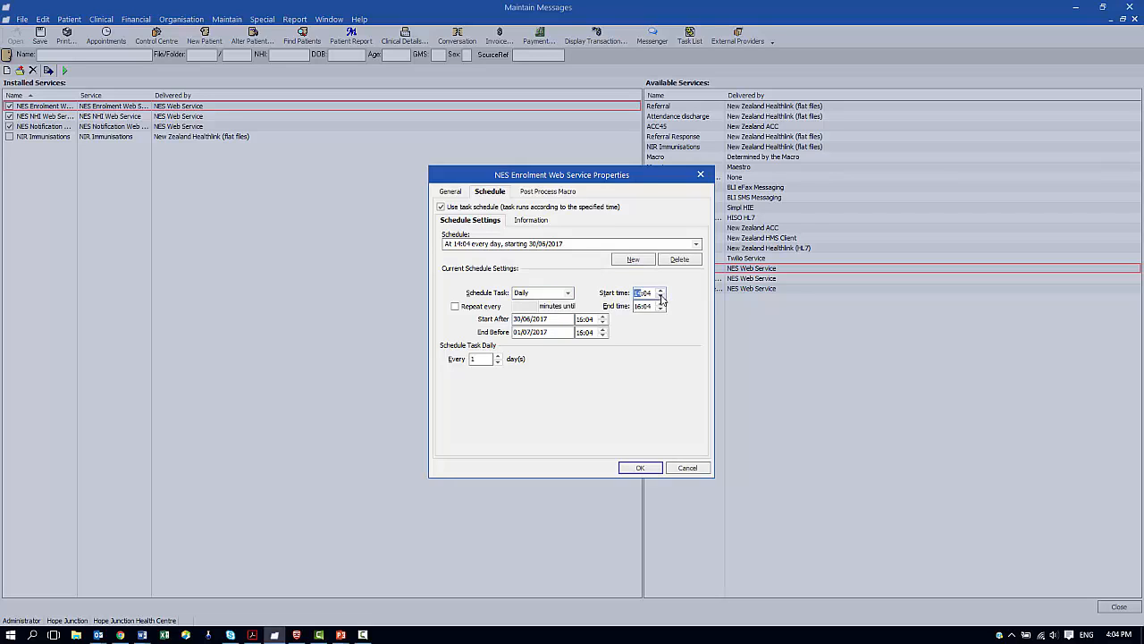
pyautogui.click(662, 298)
pyautogui.click(662, 298)
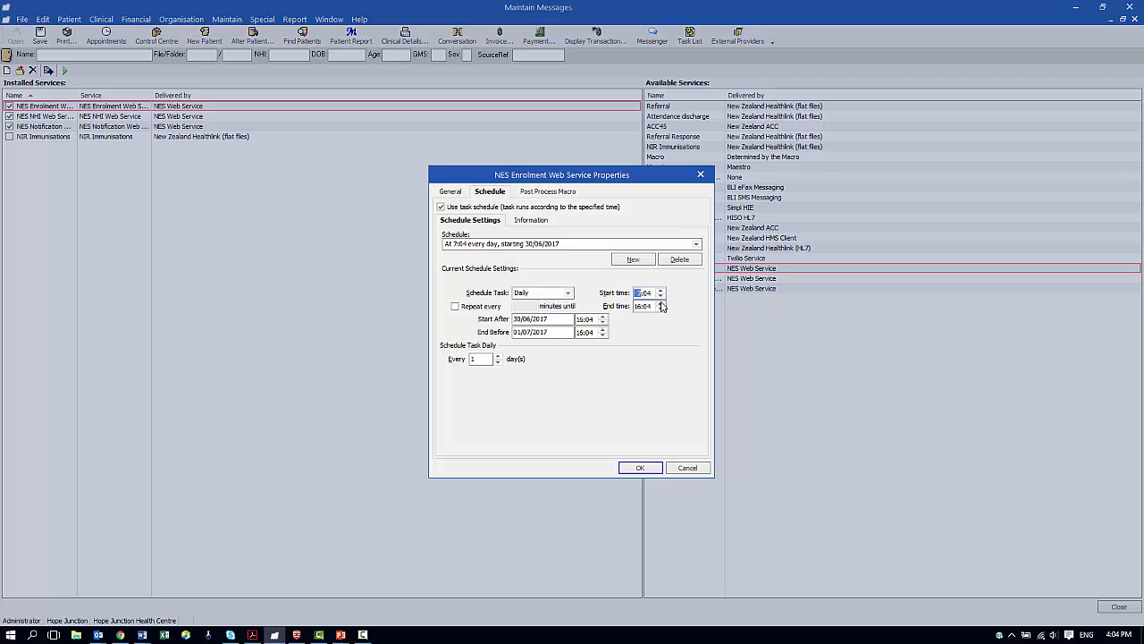
pyautogui.click(651, 295)
pyautogui.write('00')
# Set end time 17:00, repeat every 60 minutes, clear the end-before date, and save
pyautogui.press('Tab')
pyautogui.write('17:00')
pyautogui.click(500, 306)
pyautogui.write('60')
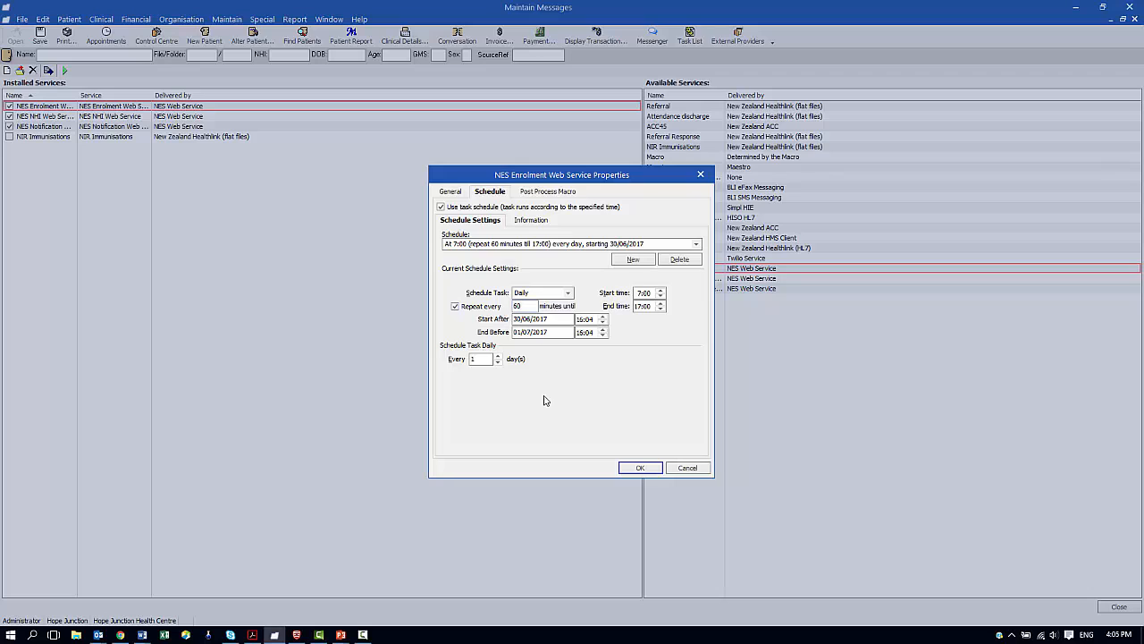
pyautogui.click(535, 332)
pyautogui.moveTo(550, 332); pyautogui.dragTo(462, 332)
pyautogui.press('BackSpace')
pyautogui.click(644, 470)
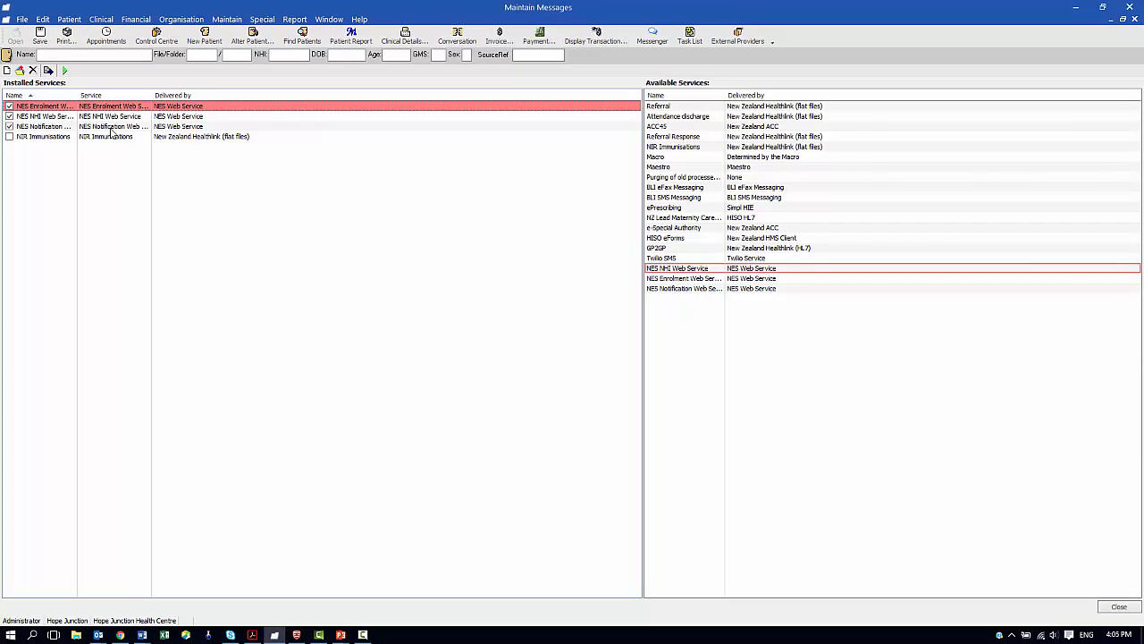
# Confirm the NES Notification service's 240-minute repeat schedule unchanged
pyautogui.click(111, 127)
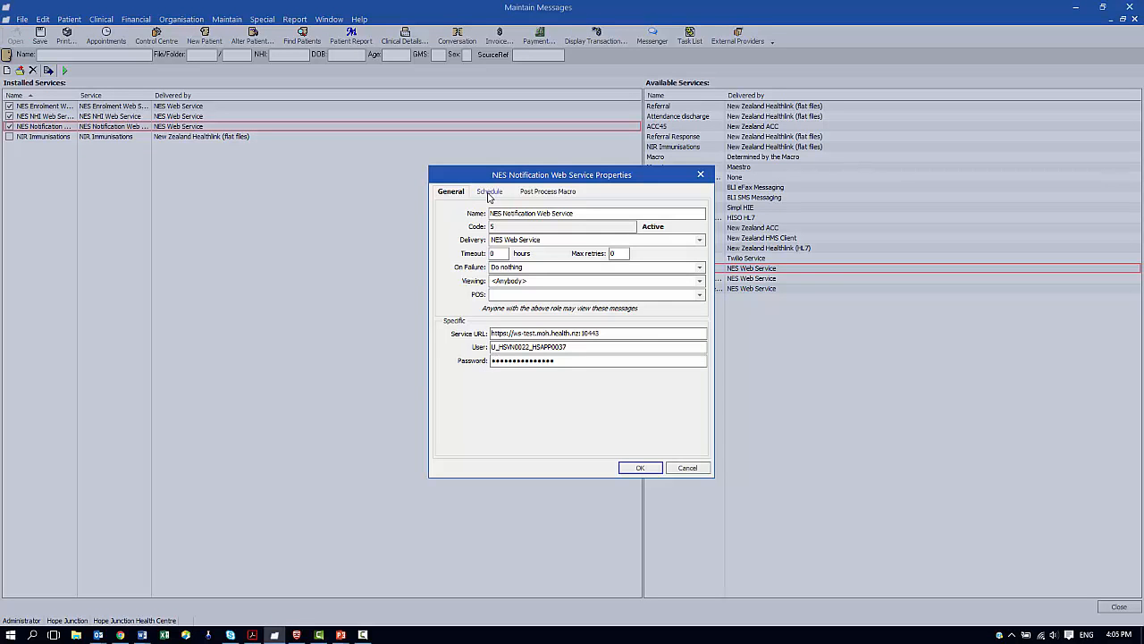
pyautogui.click(490, 194)
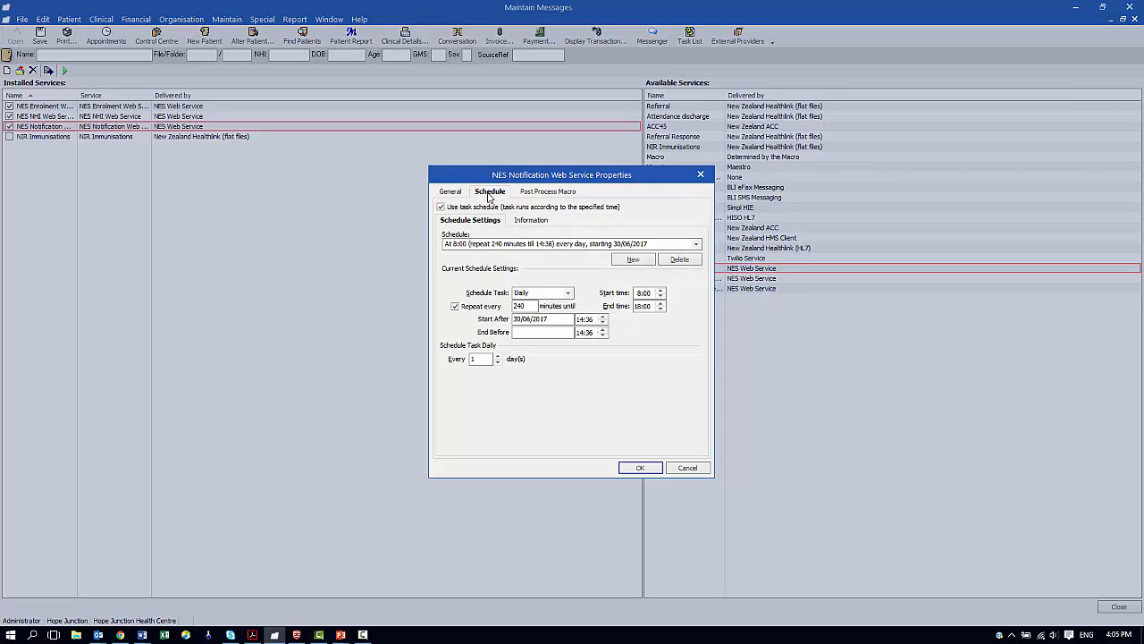
pyautogui.moveTo(534, 308); pyautogui.dragTo(497, 305)
pyautogui.click(531, 306)
pyautogui.click(642, 467)
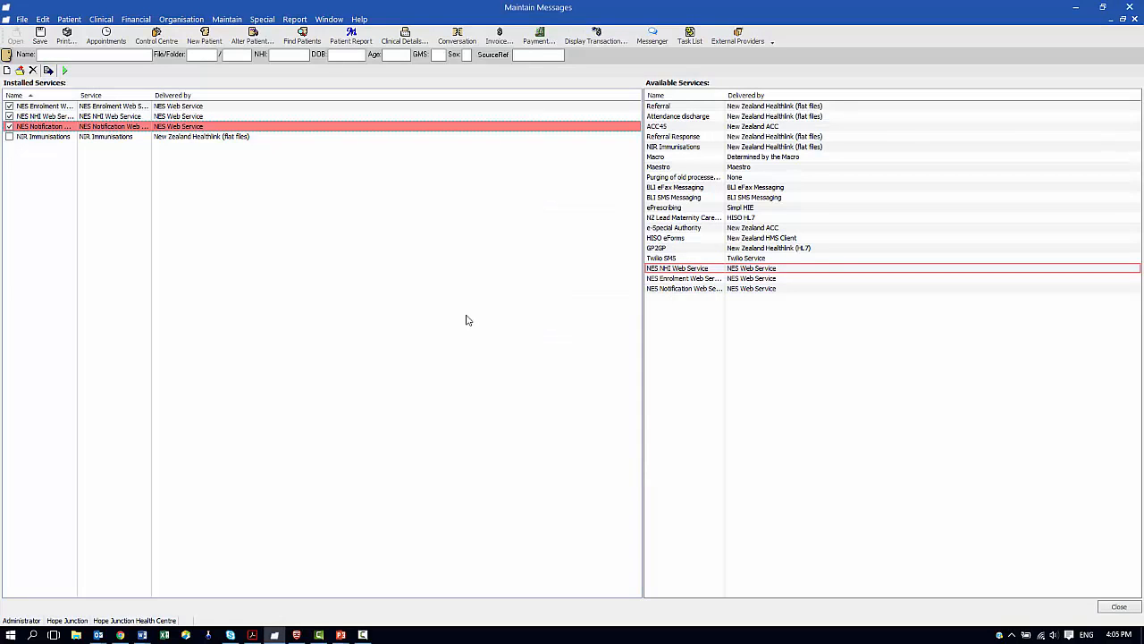
# After viewing the slides, open the Task Templates list under Maintain > Templates
pyautogui.hotkey('alt', 'Tab')
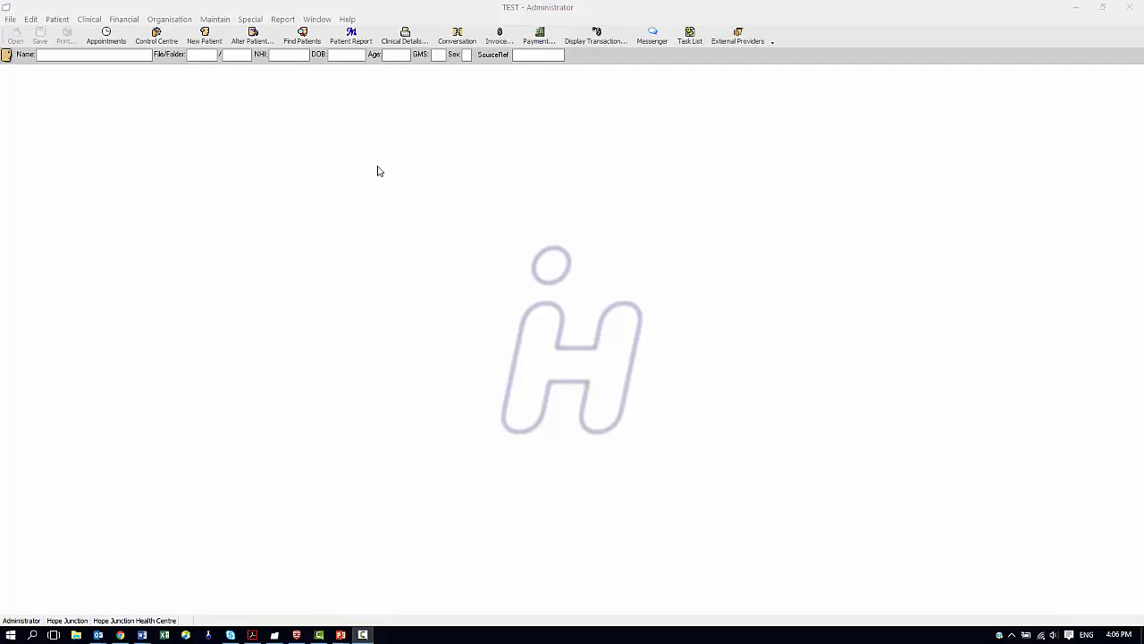
pyautogui.click(214, 20)
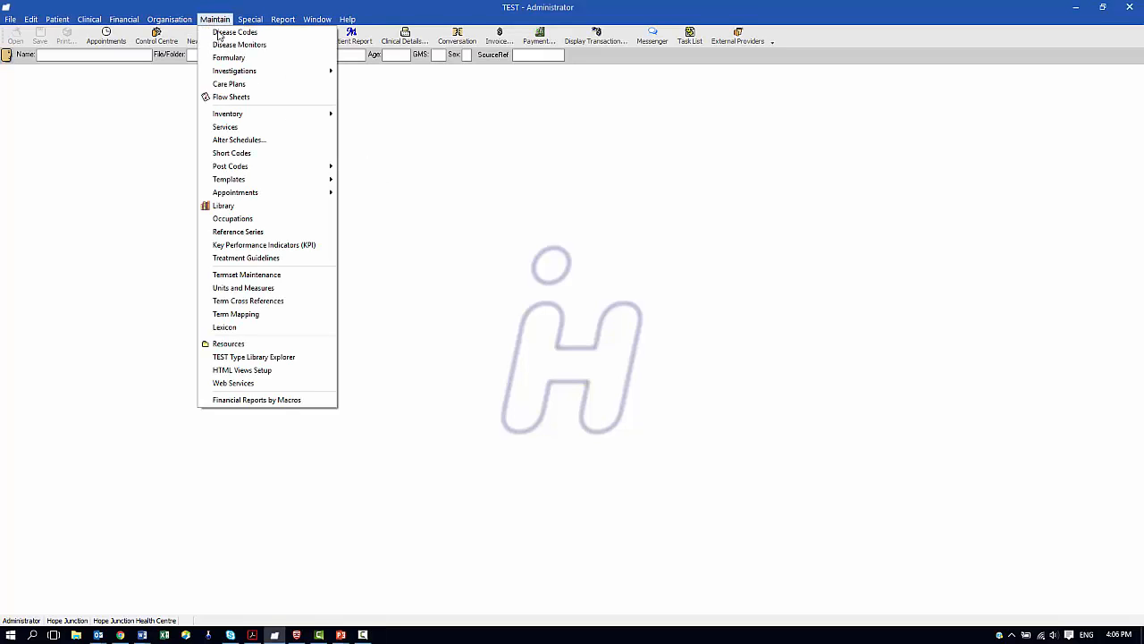
pyautogui.moveTo(268, 178)
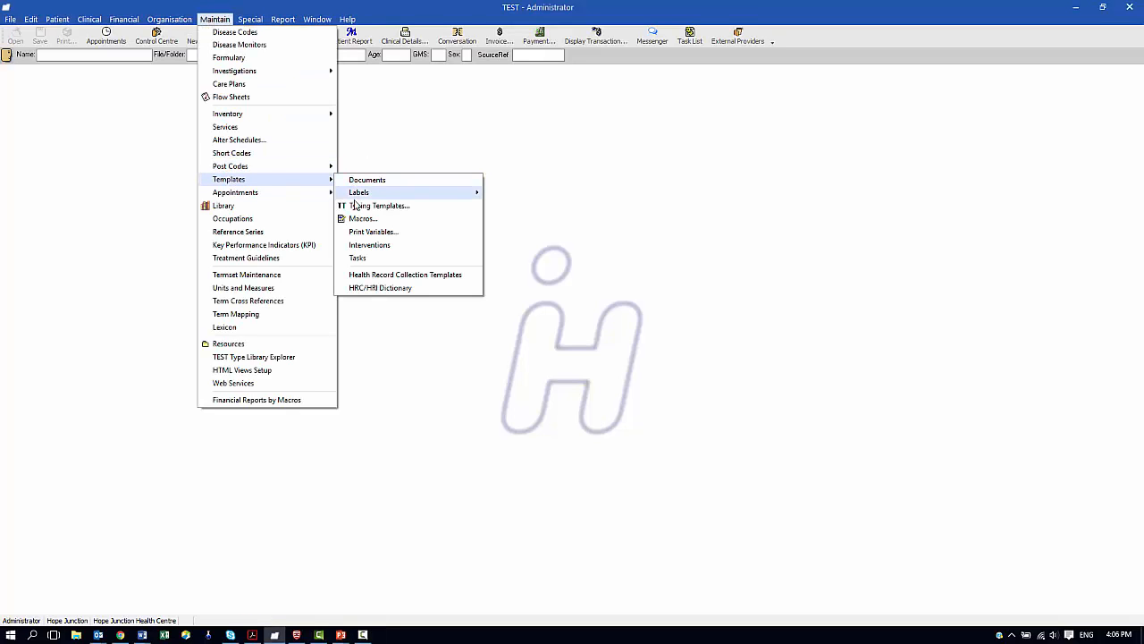
pyautogui.click(360, 258)
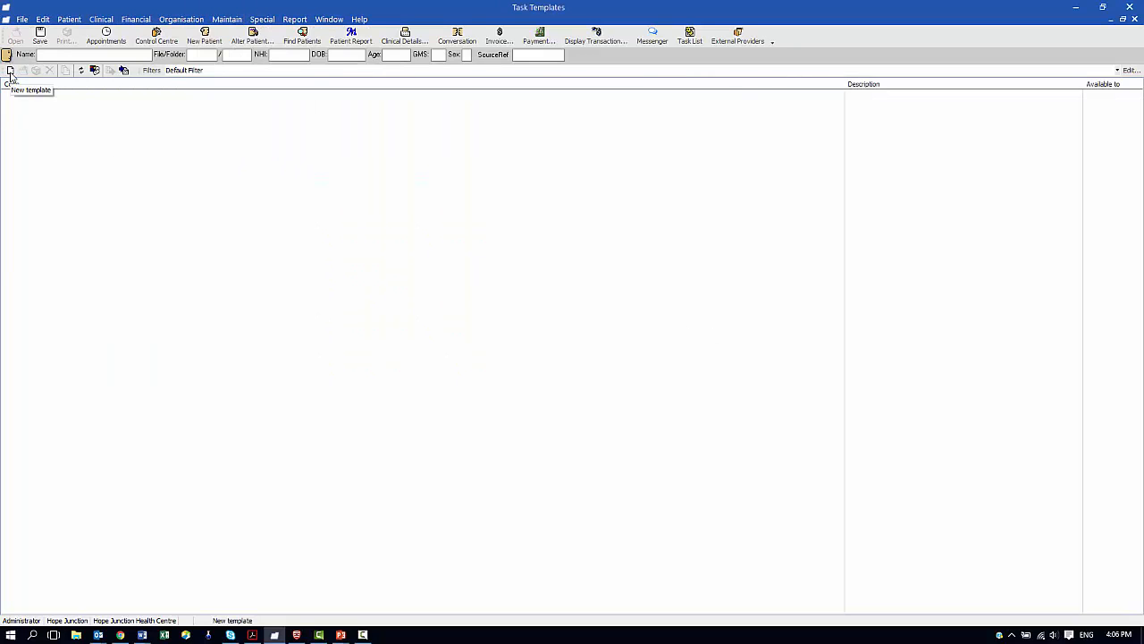
# Create task template NES1 with description 'Reminder to Update Patient record'
pyautogui.click(9, 73)
pyautogui.click(81, 105)
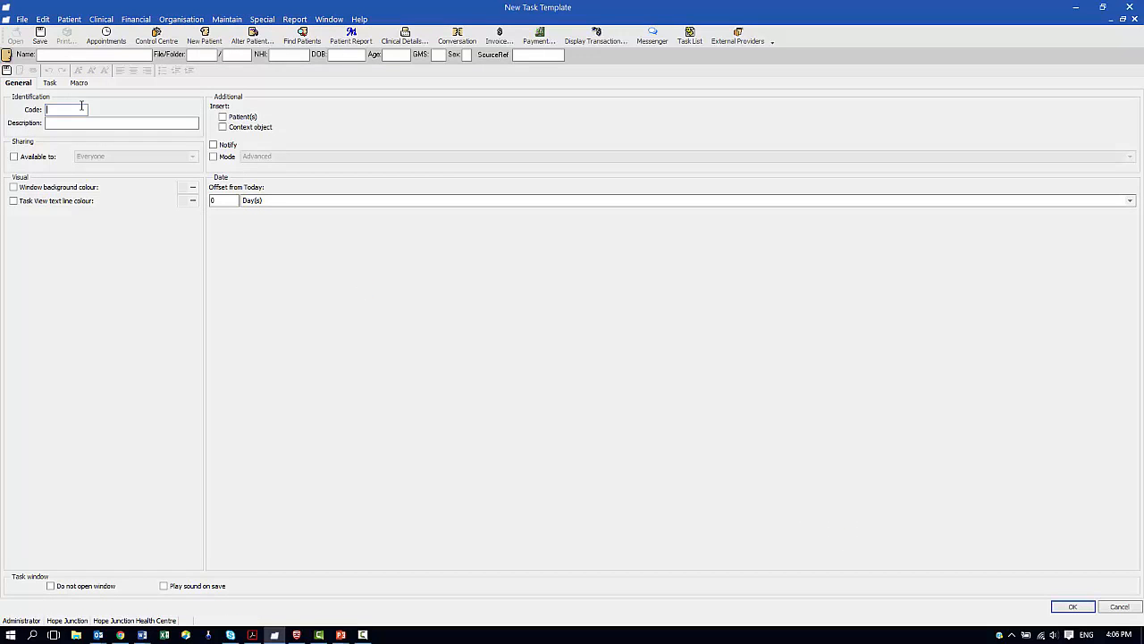
pyautogui.write('NE51')
pyautogui.click(84, 123)
pyautogui.write('Reminder to Update Patient record')
# Tick Patient(s), Notify, and Available to Everyone on the NES1 template
pyautogui.click(224, 118)
pyautogui.click(214, 146)
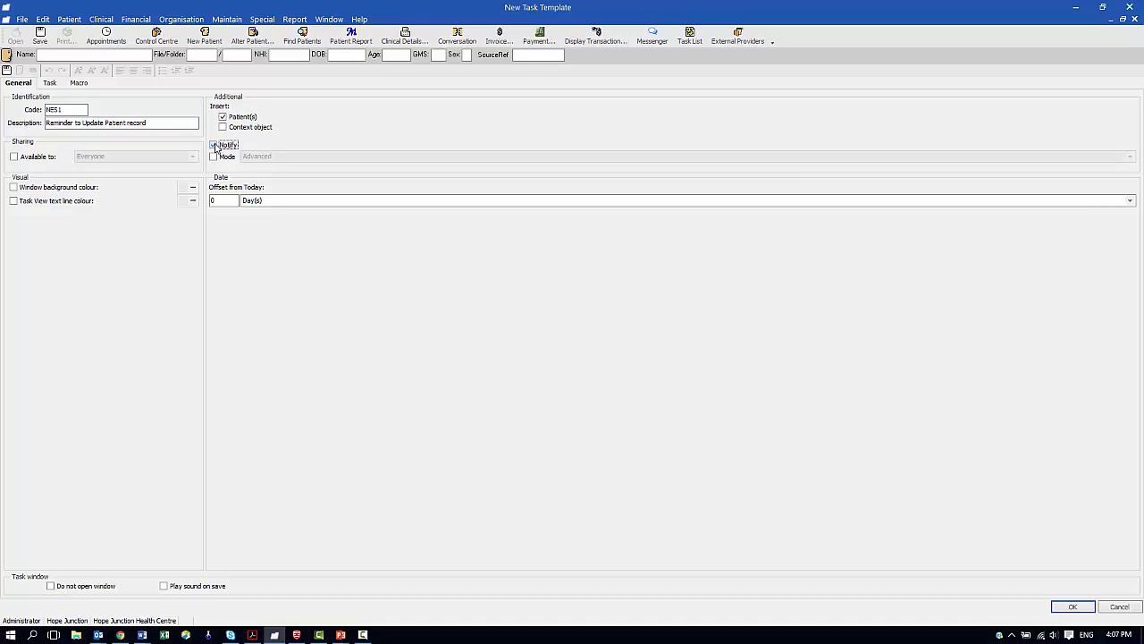
pyautogui.click(14, 157)
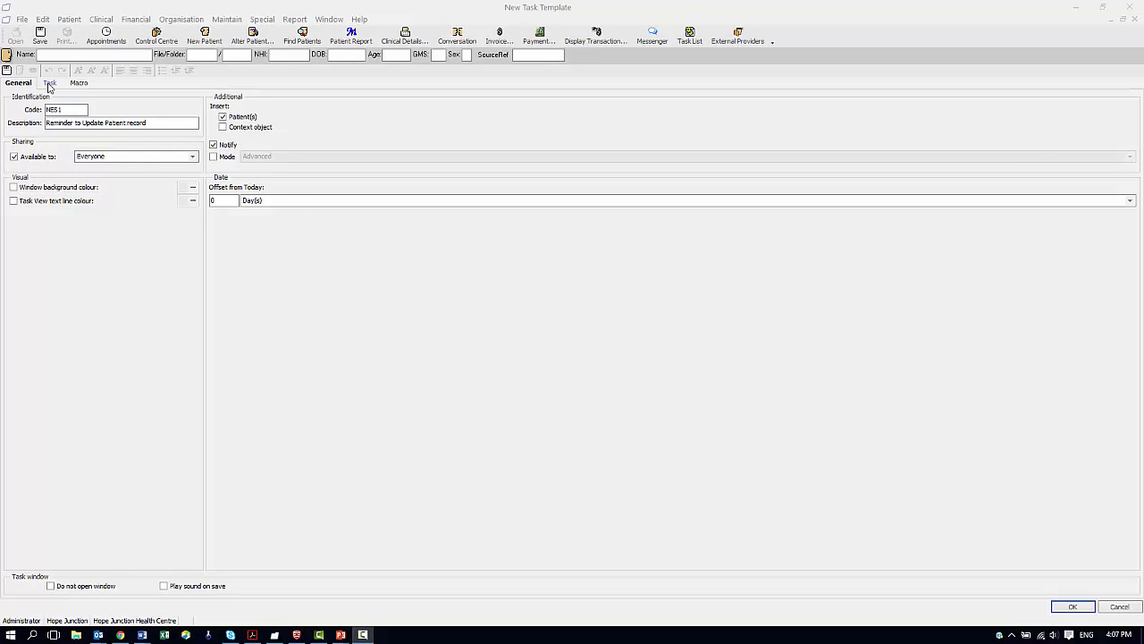
pyautogui.click(49, 83)
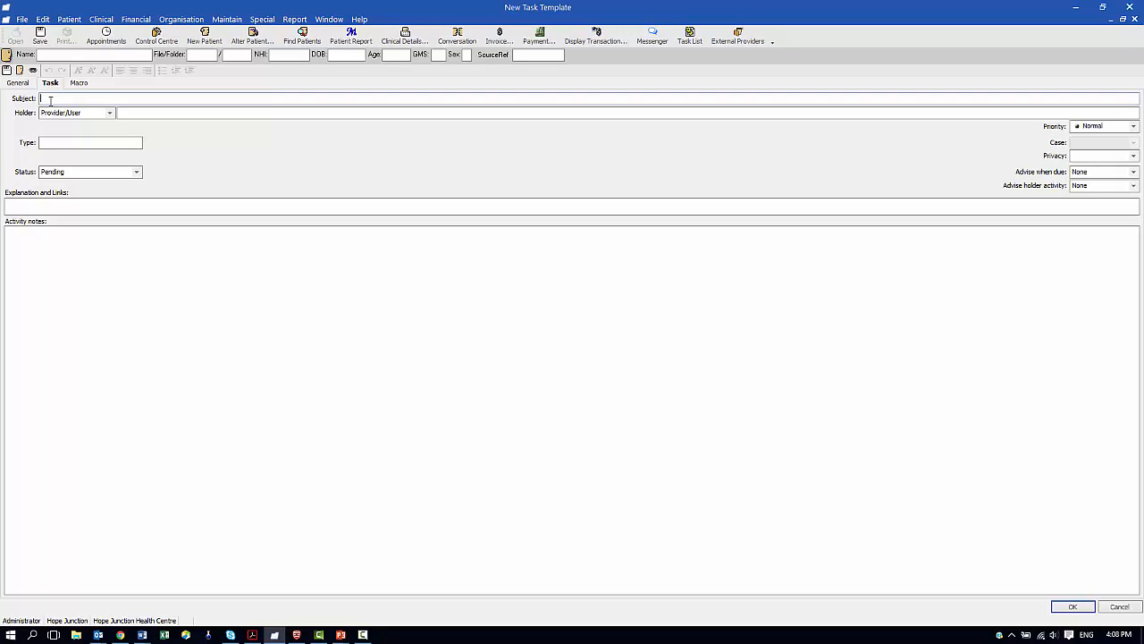
# Give the task subject 'Reminder to update patient record' and assign the NES group as holder
pyautogui.write('Reminder to update patient record')
pyautogui.press('Tab')
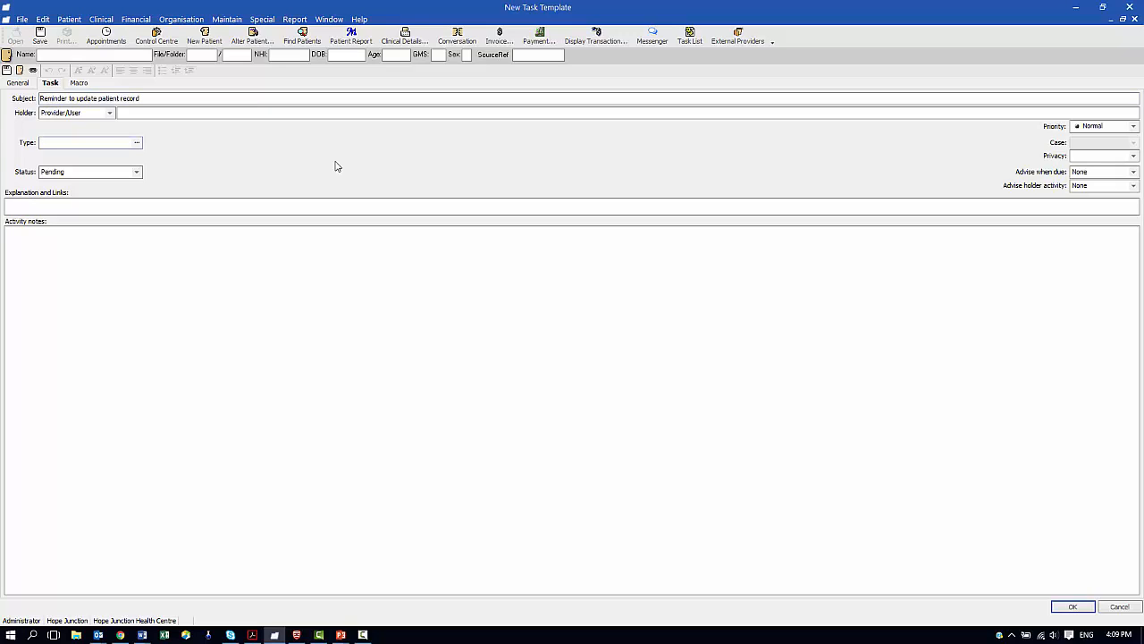
pyautogui.click(75, 115)
pyautogui.click(67, 115)
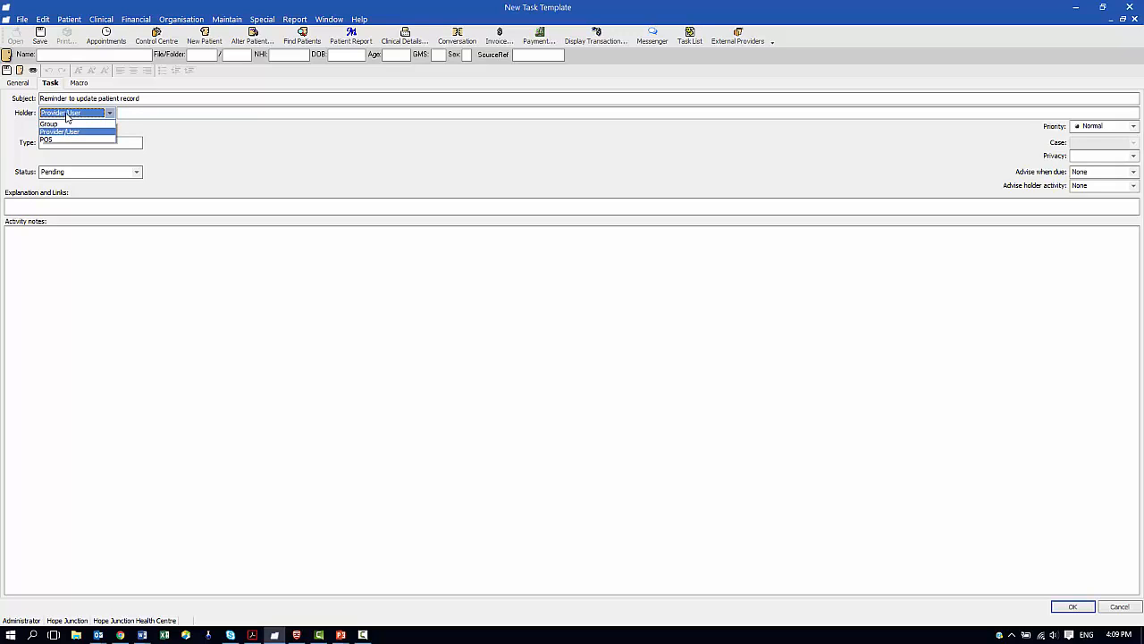
pyautogui.click(47, 125)
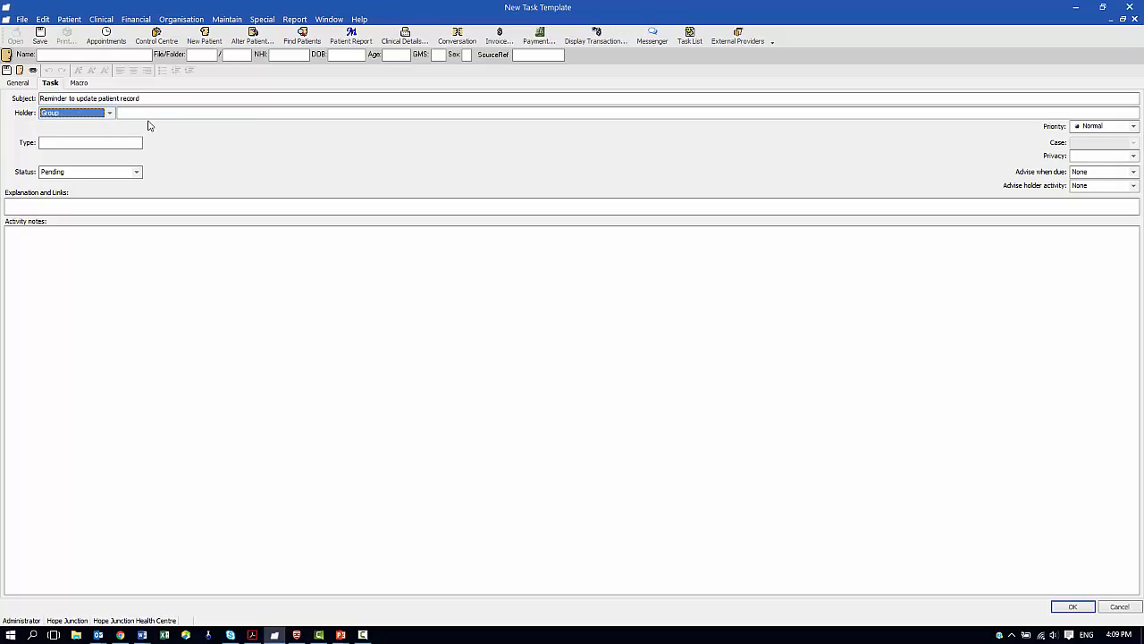
pyautogui.click(149, 112)
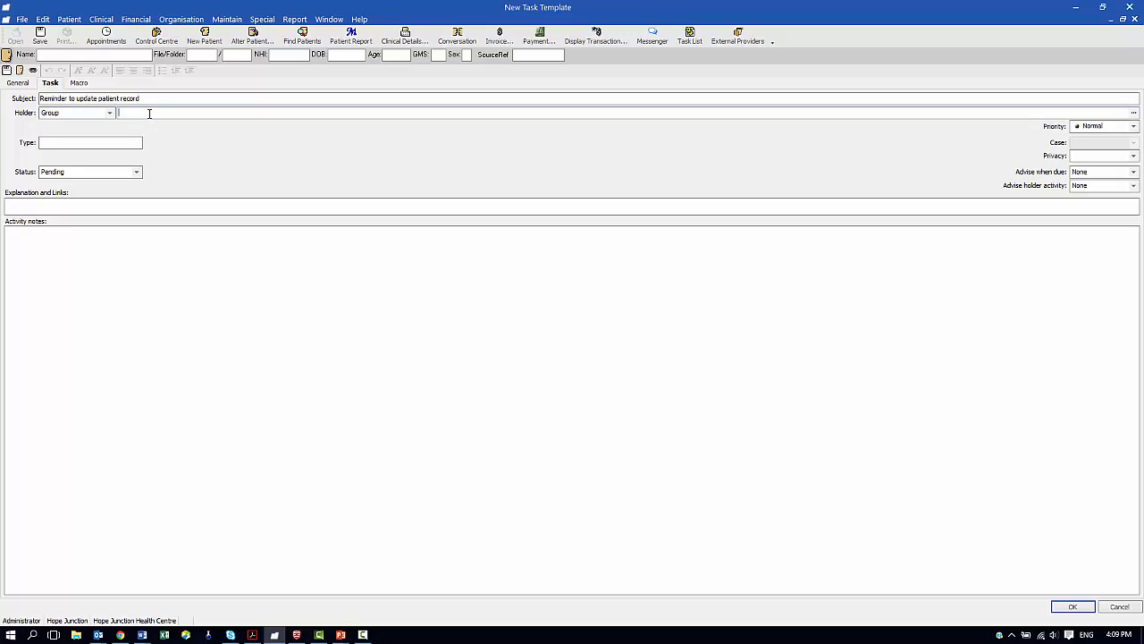
pyautogui.write('nes')
pyautogui.press('Return')
# Save the NES1 template and close the Task Templates list
pyautogui.click(977, 577)
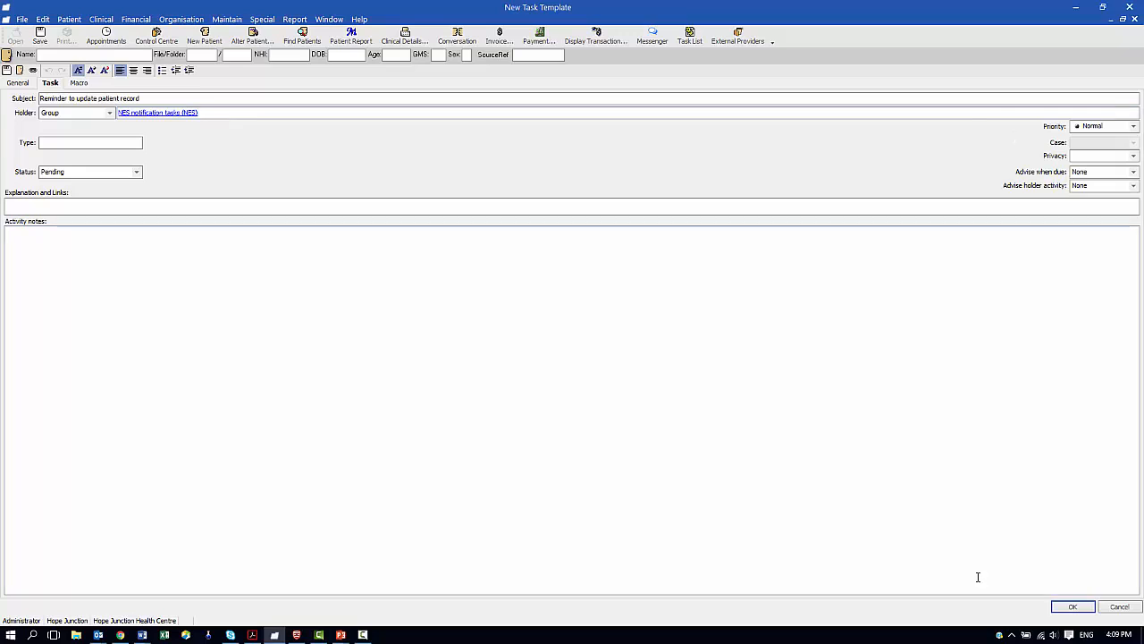
pyautogui.click(1074, 608)
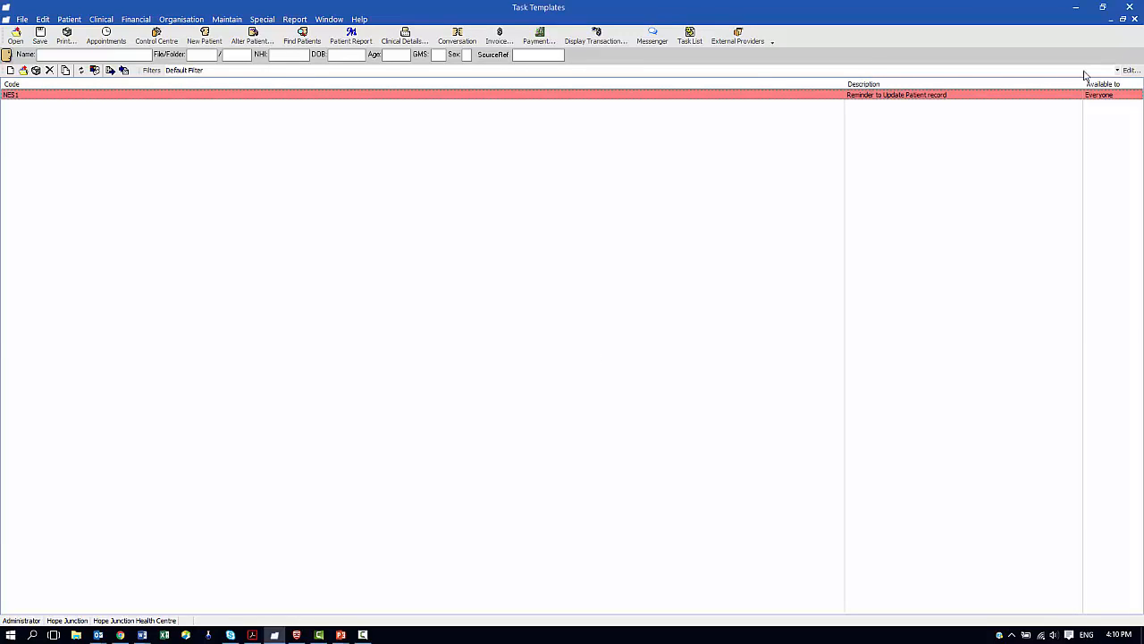
pyautogui.click(1135, 20)
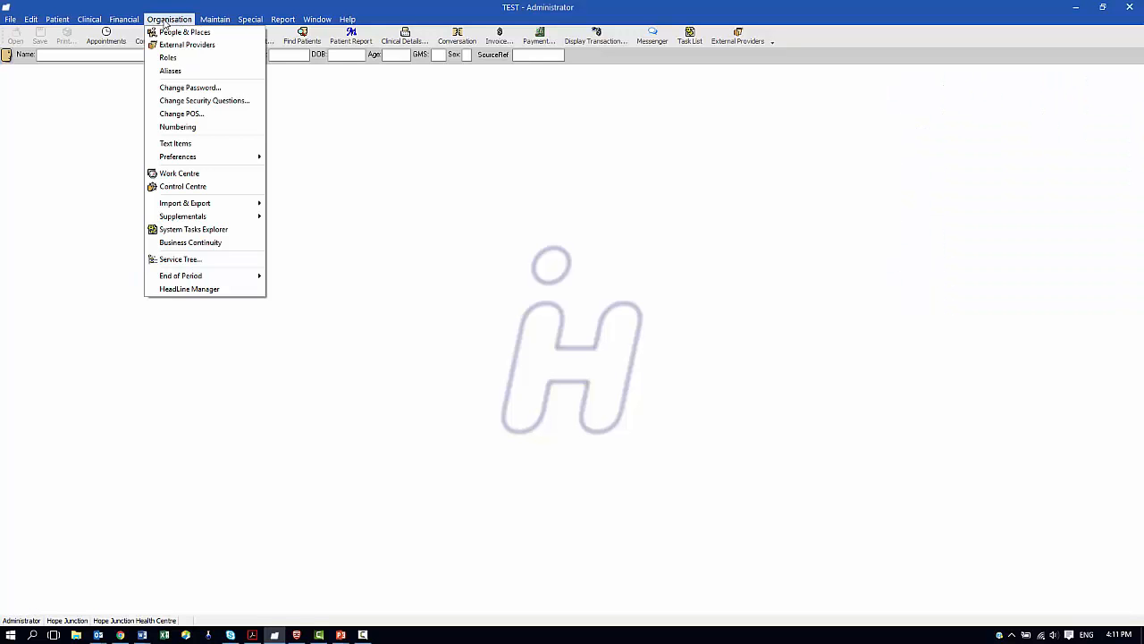
# Set NHI Lookup as master patient system and create tasks from NES1 when sync is required
pyautogui.moveTo(183, 159)
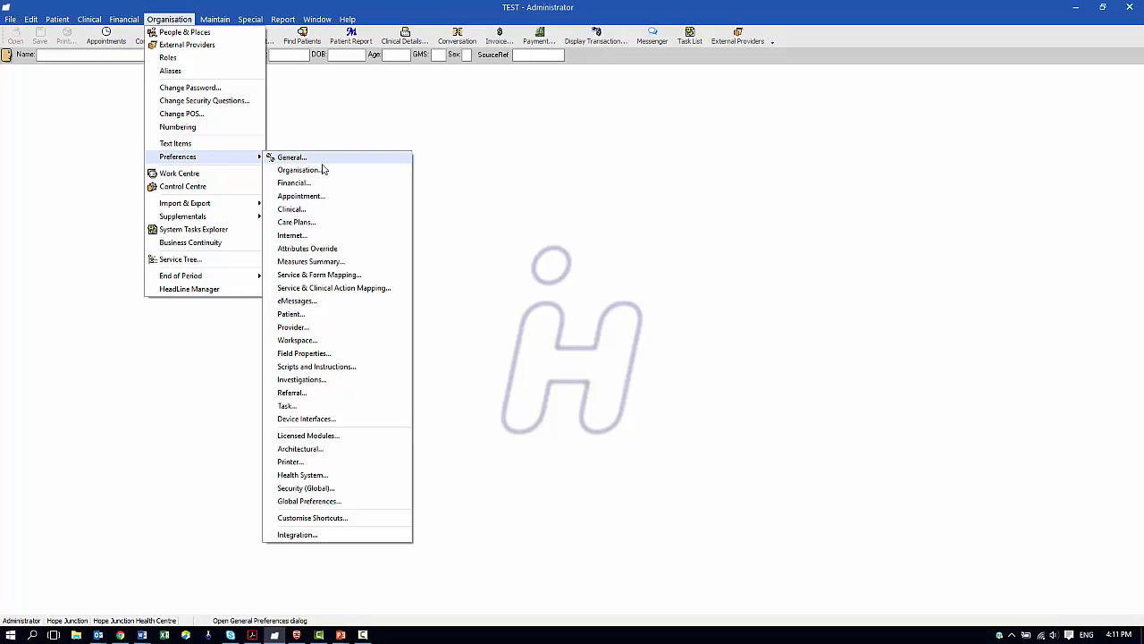
pyautogui.click(325, 536)
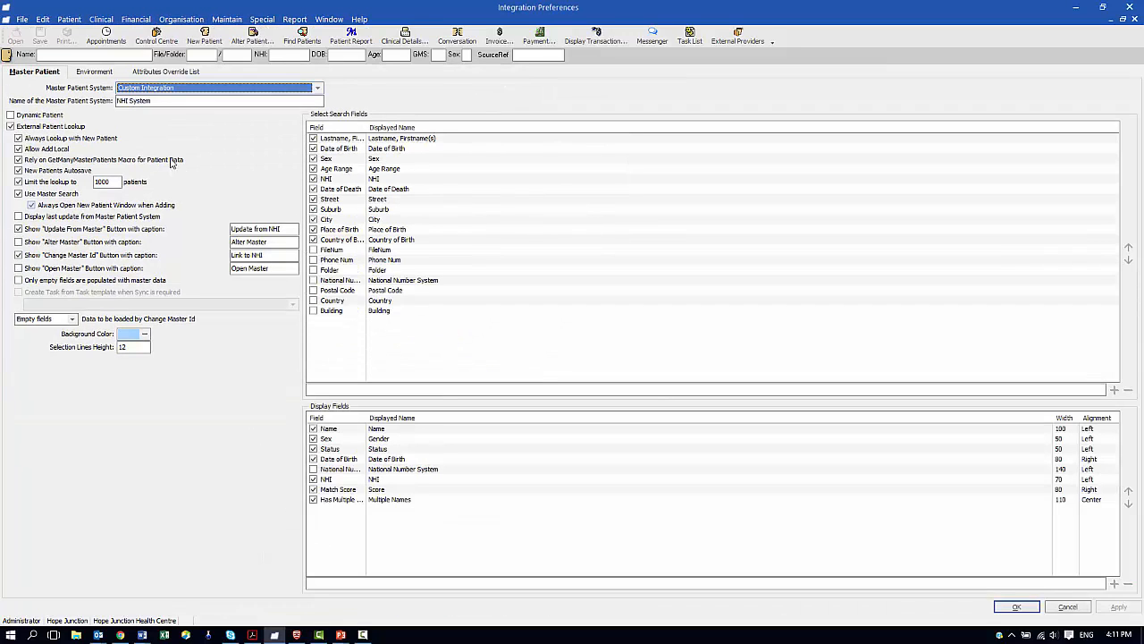
pyautogui.click(134, 88)
pyautogui.click(131, 116)
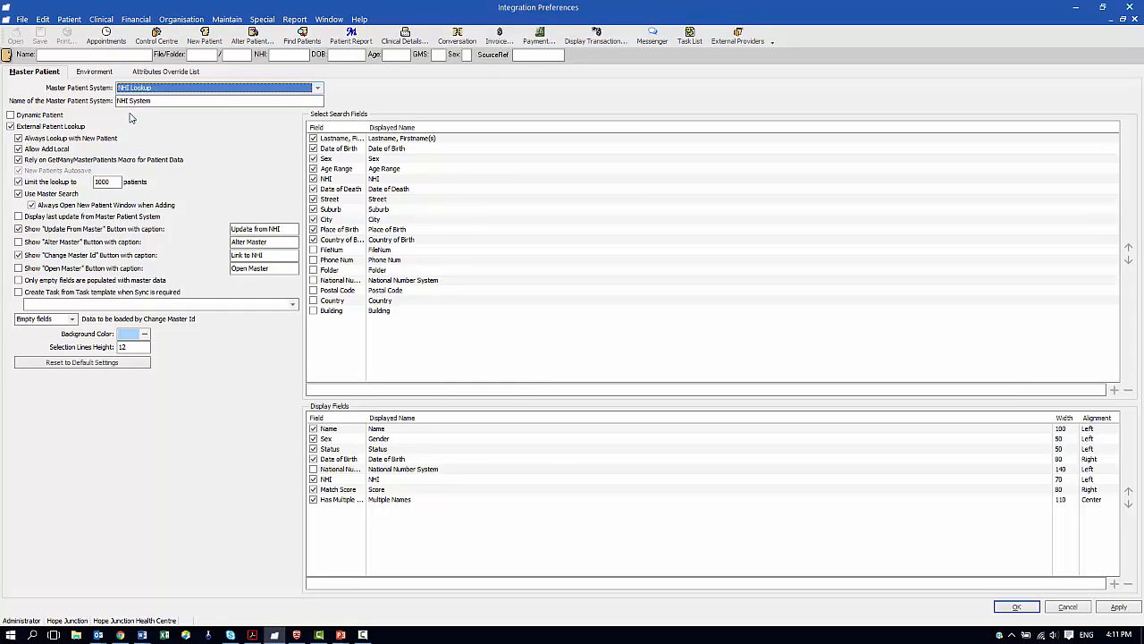
pyautogui.click(17, 292)
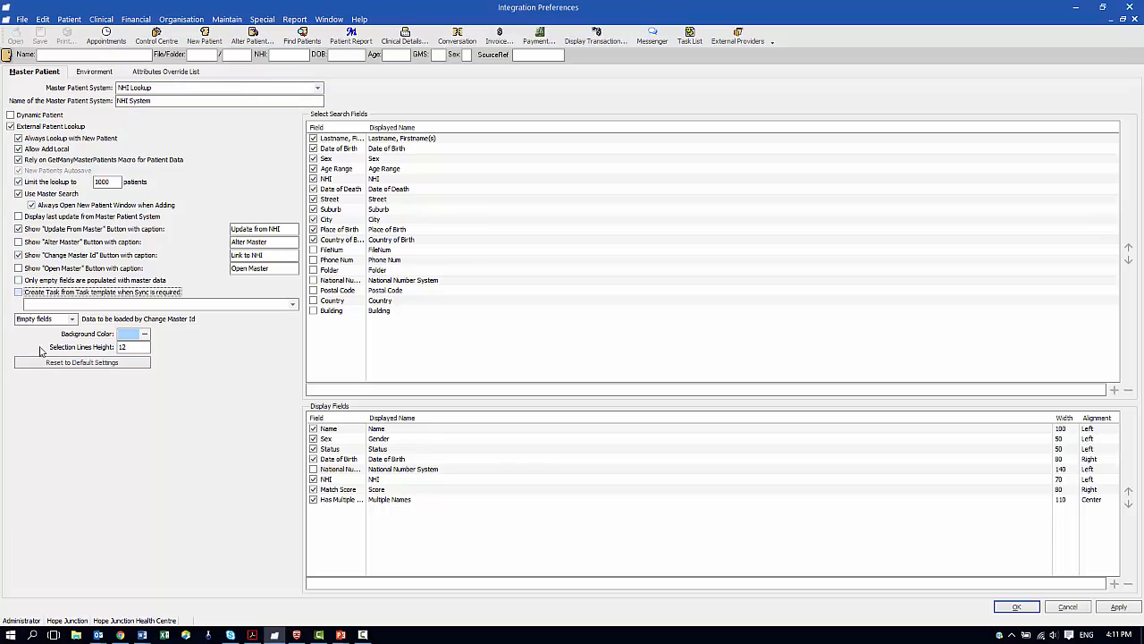
pyautogui.click(18, 293)
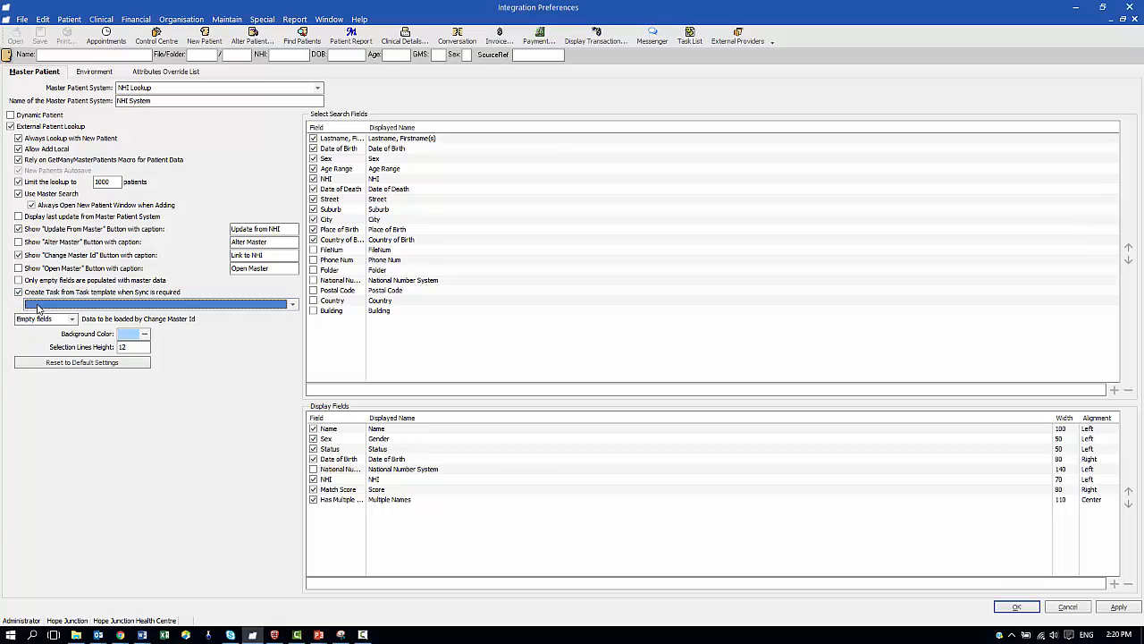
pyautogui.click(38, 308)
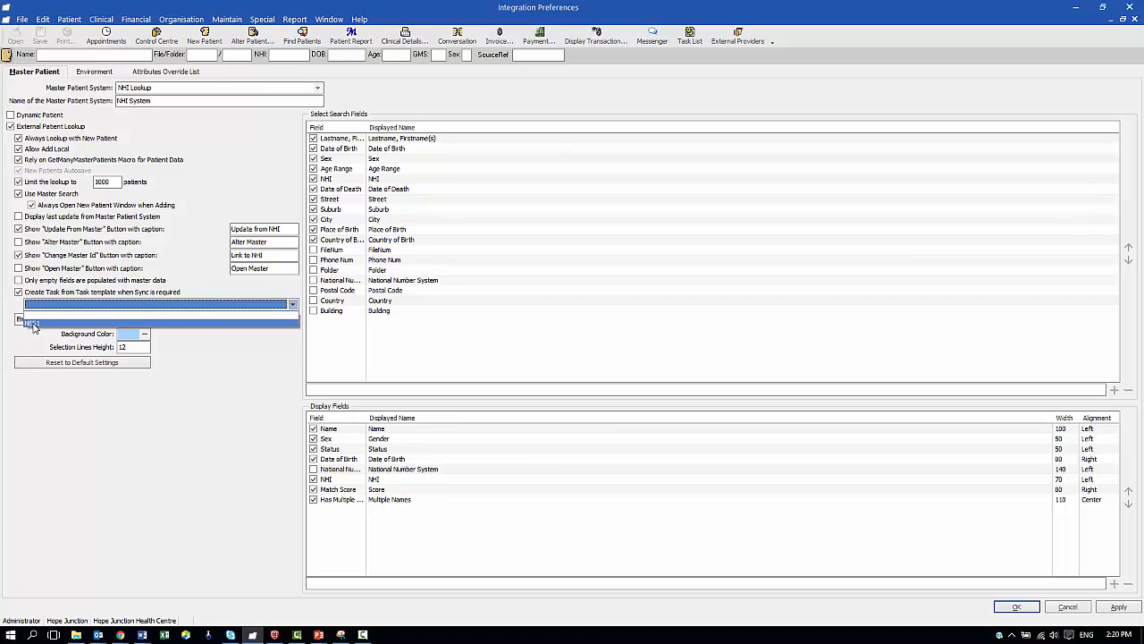
pyautogui.click(33, 325)
pyautogui.click(1017, 608)
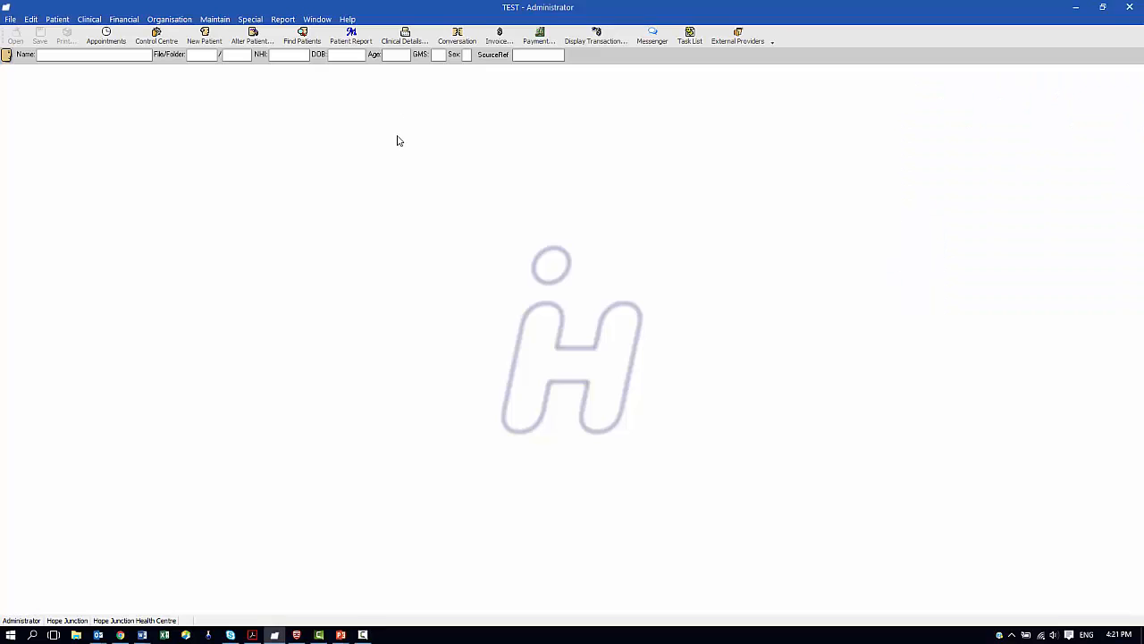
pyautogui.click(212, 22)
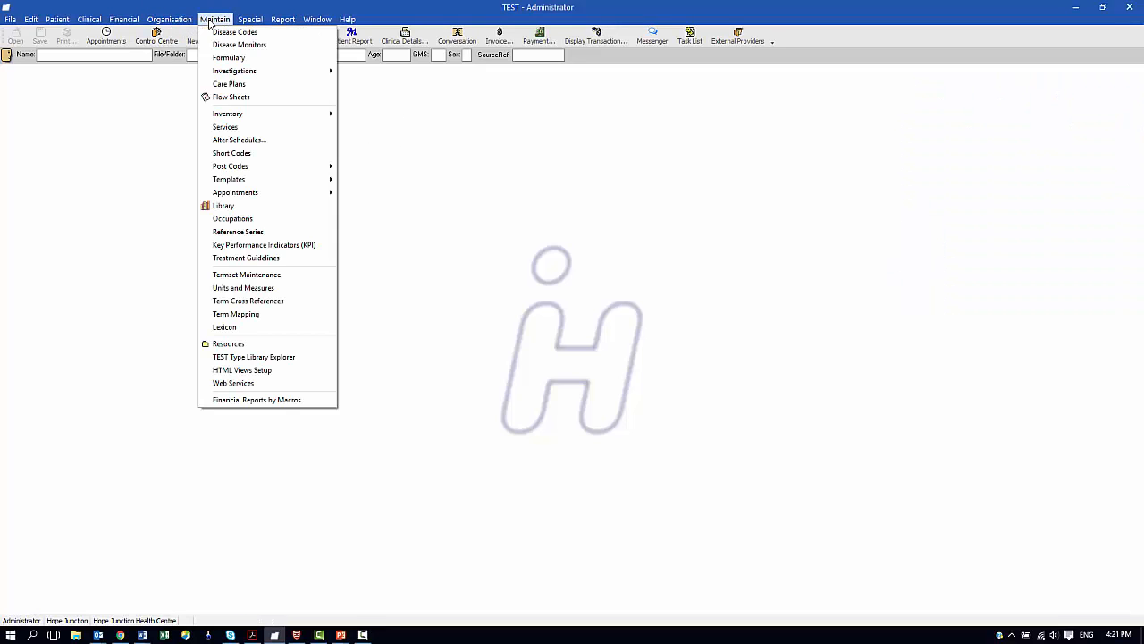
pyautogui.click(230, 153)
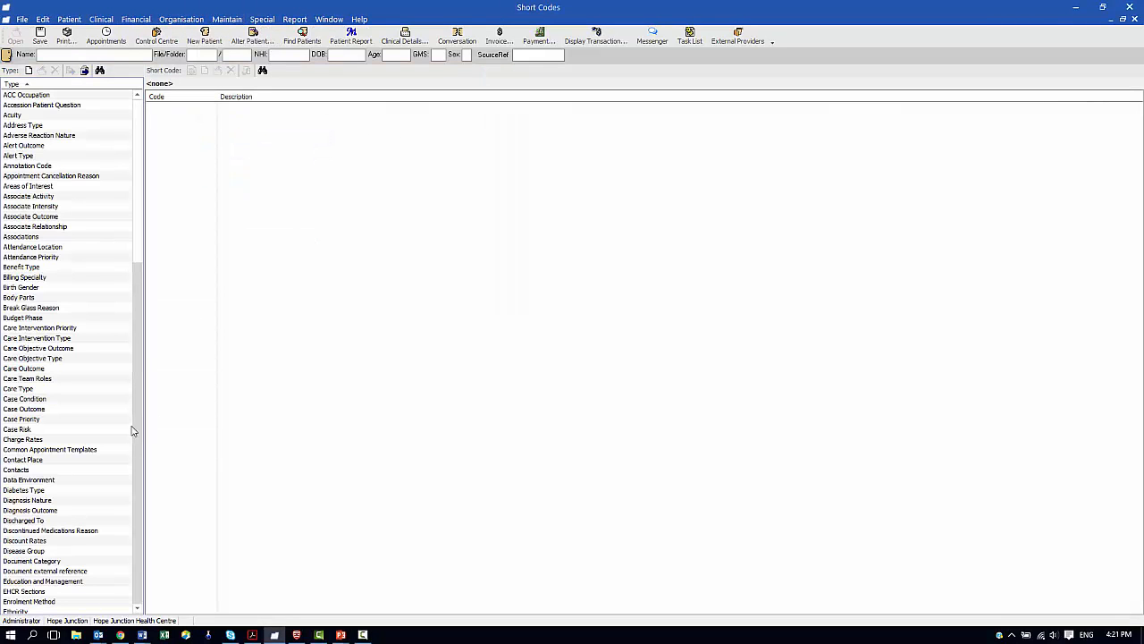
pyautogui.moveTo(139, 204); pyautogui.dragTo(140, 438)
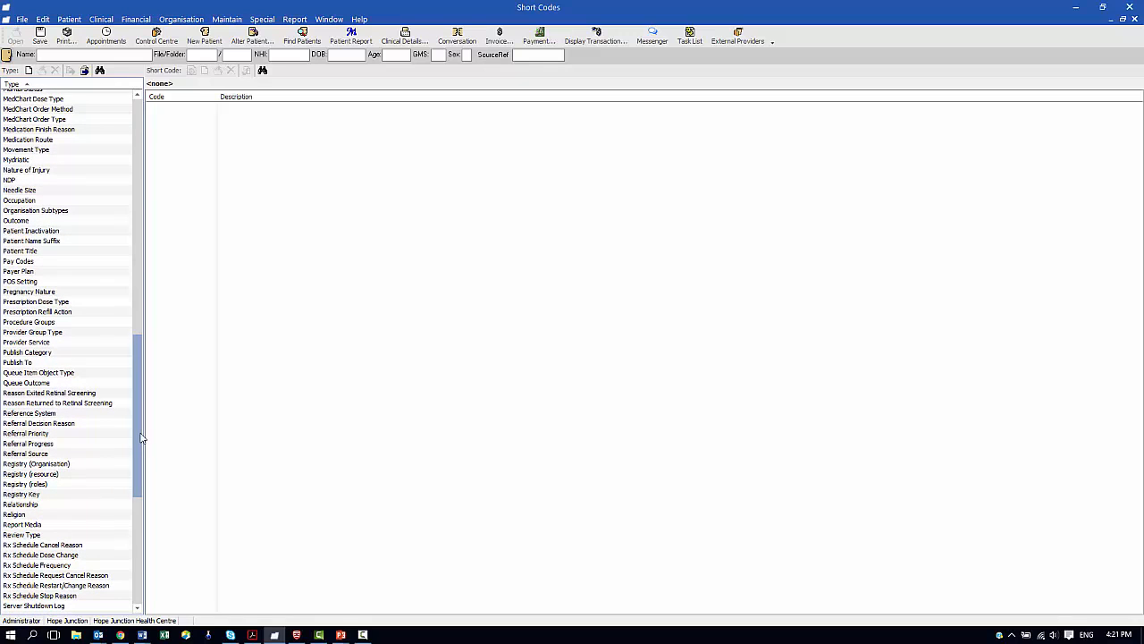
pyautogui.click(6, 494)
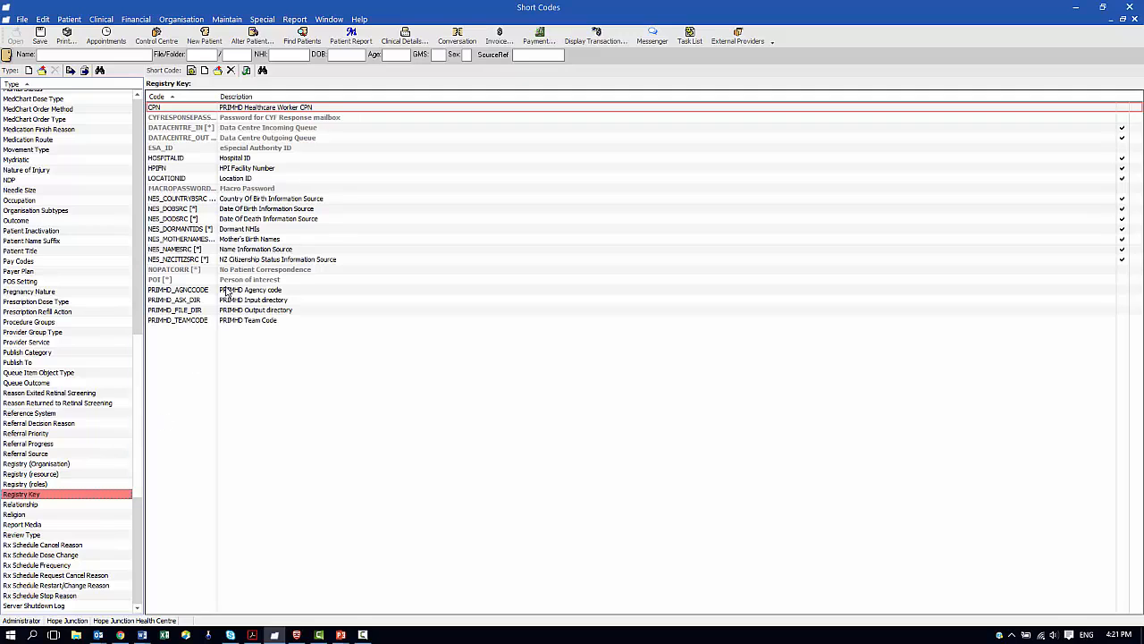
pyautogui.click(189, 199)
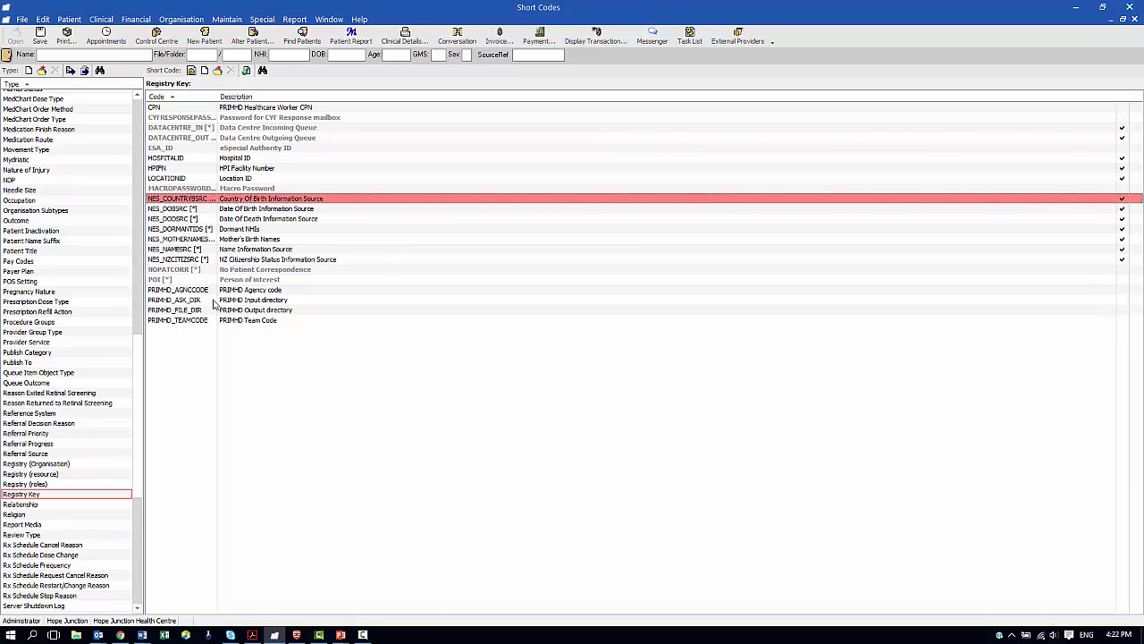
pyautogui.doubleClick(173, 201)
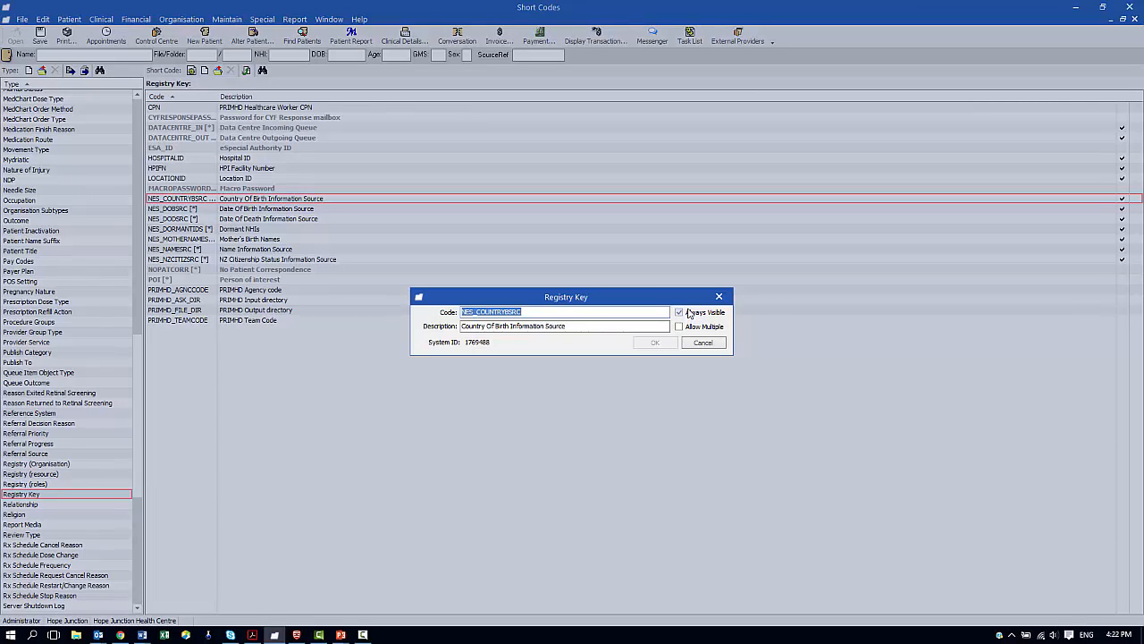
pyautogui.click(701, 344)
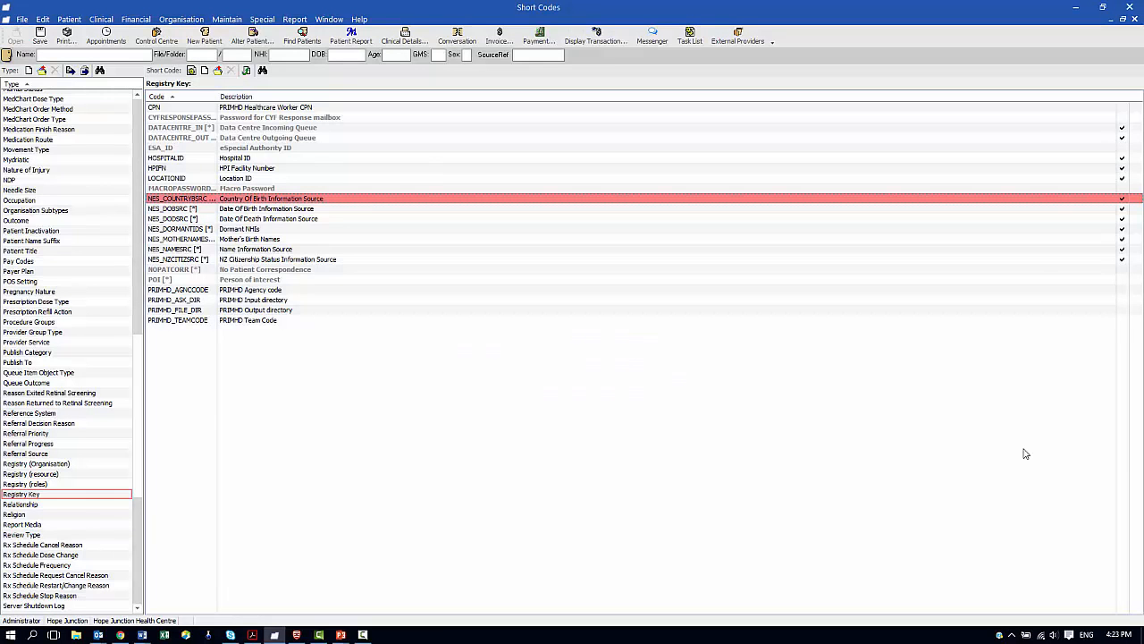
pyautogui.click(1135, 19)
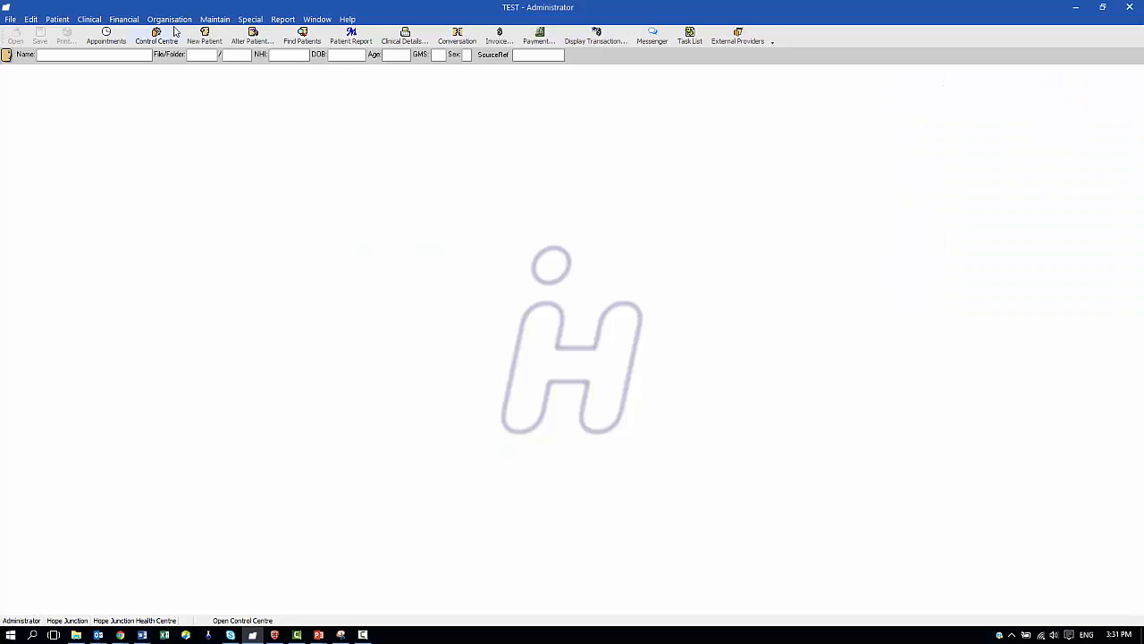
# In Patient preferences, enable the Enrolment Check alert on Patient Arrives for non-capitated patients
pyautogui.click(175, 19)
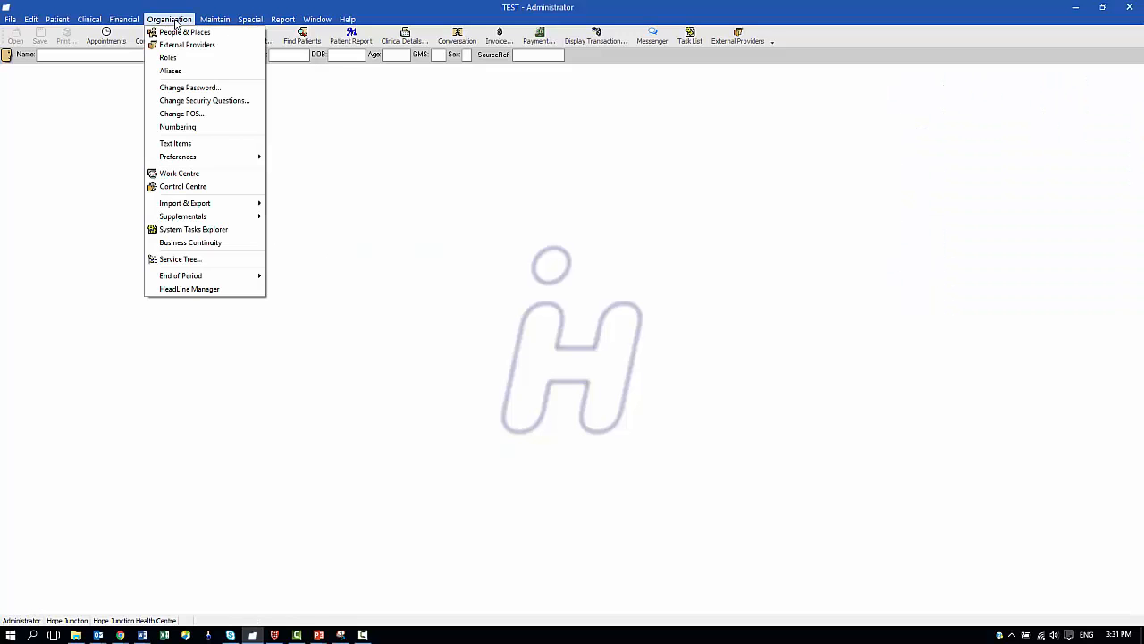
pyautogui.moveTo(199, 157)
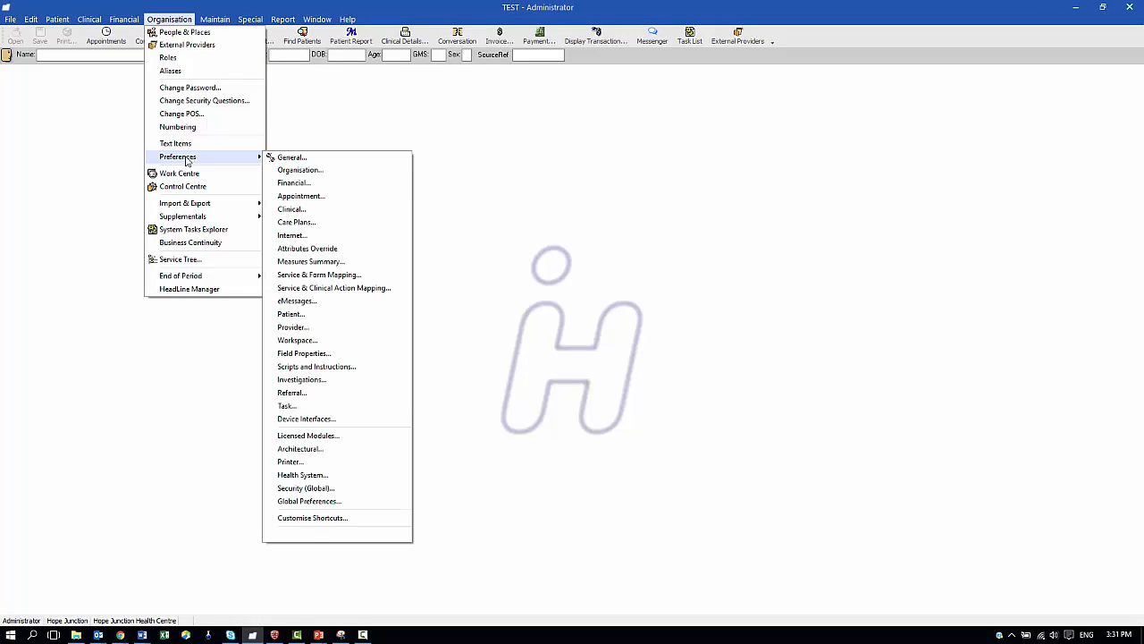
pyautogui.click(291, 314)
pyautogui.scroll(-2, 190, 188)
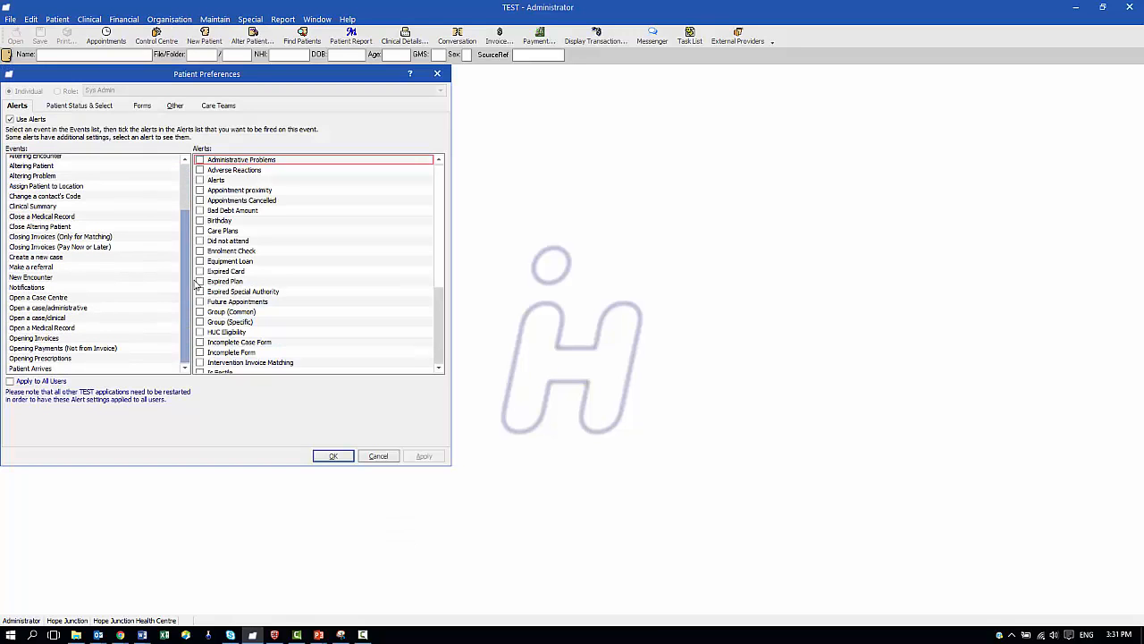
pyautogui.click(52, 370)
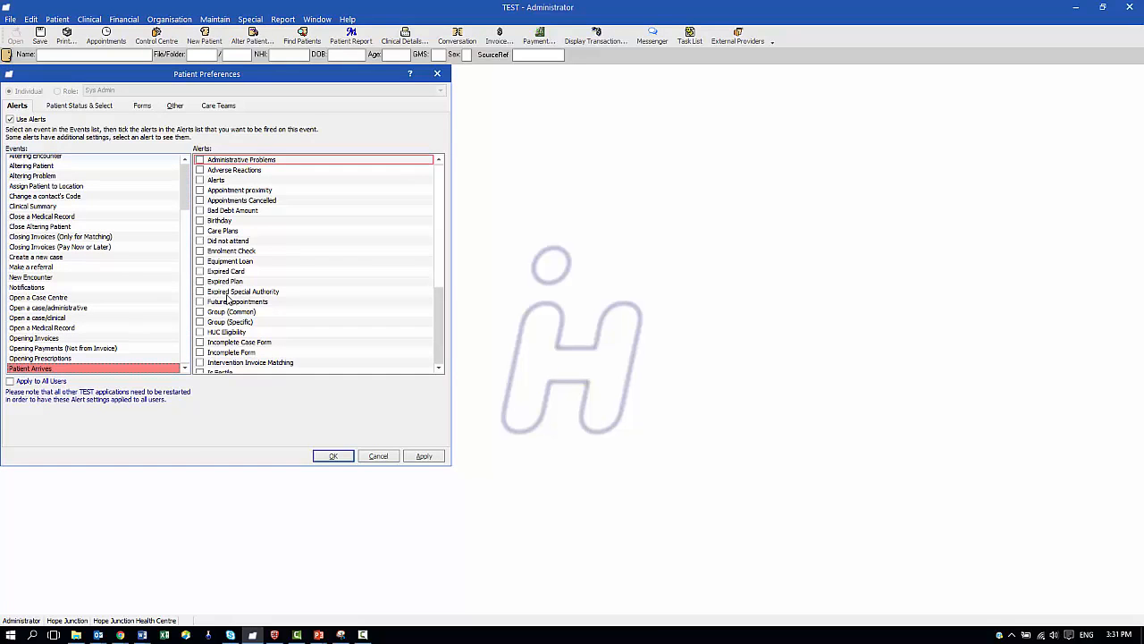
pyautogui.press('Tab')
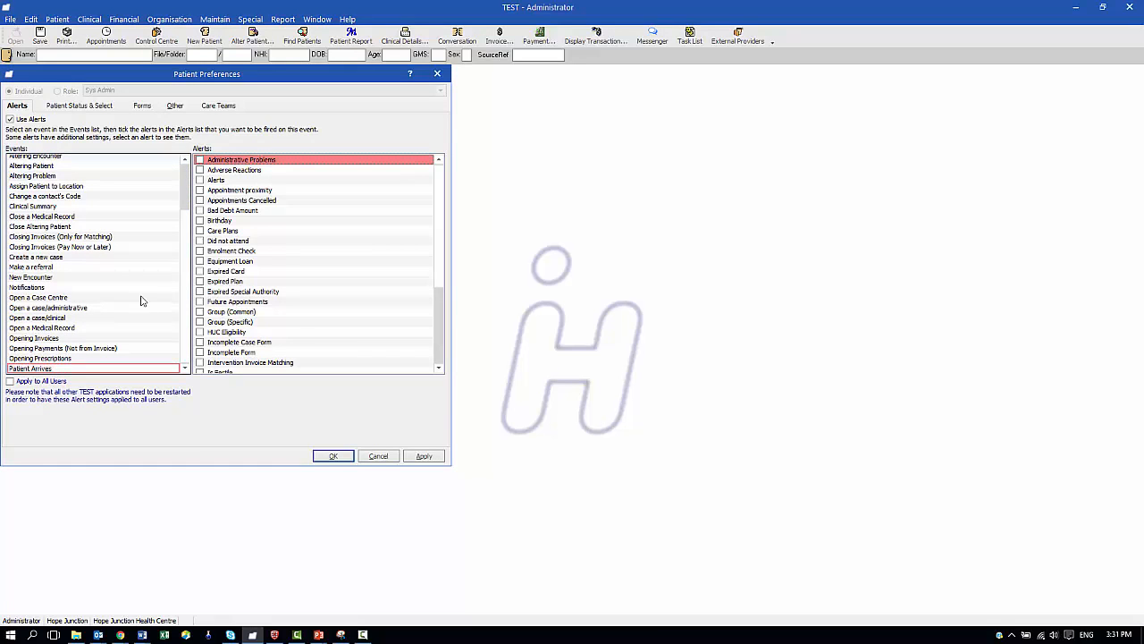
pyautogui.click(200, 252)
pyautogui.click(223, 254)
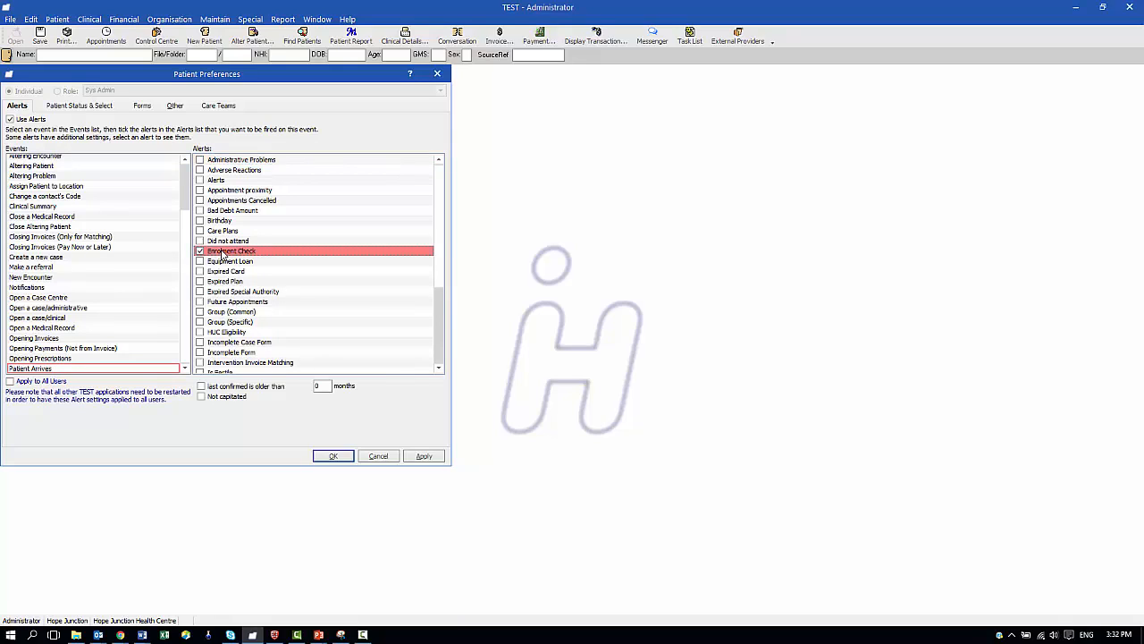
pyautogui.click(202, 398)
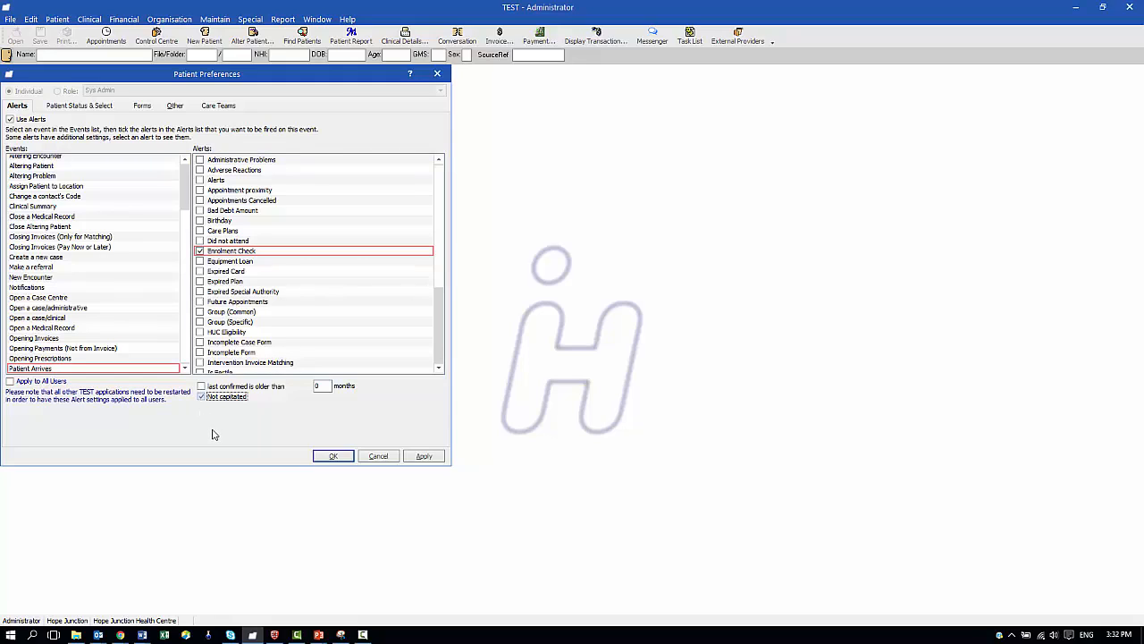
pyautogui.click(332, 458)
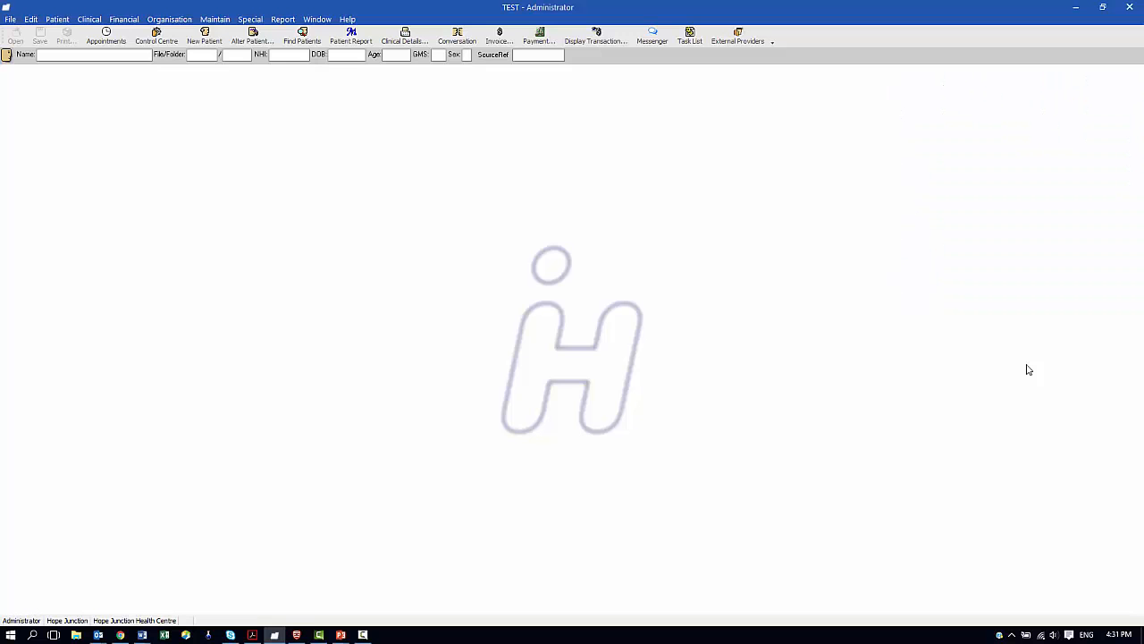
# Open Organisation > Roles and select Receptionist under Administrative Power User
pyautogui.click(171, 19)
pyautogui.click(179, 57)
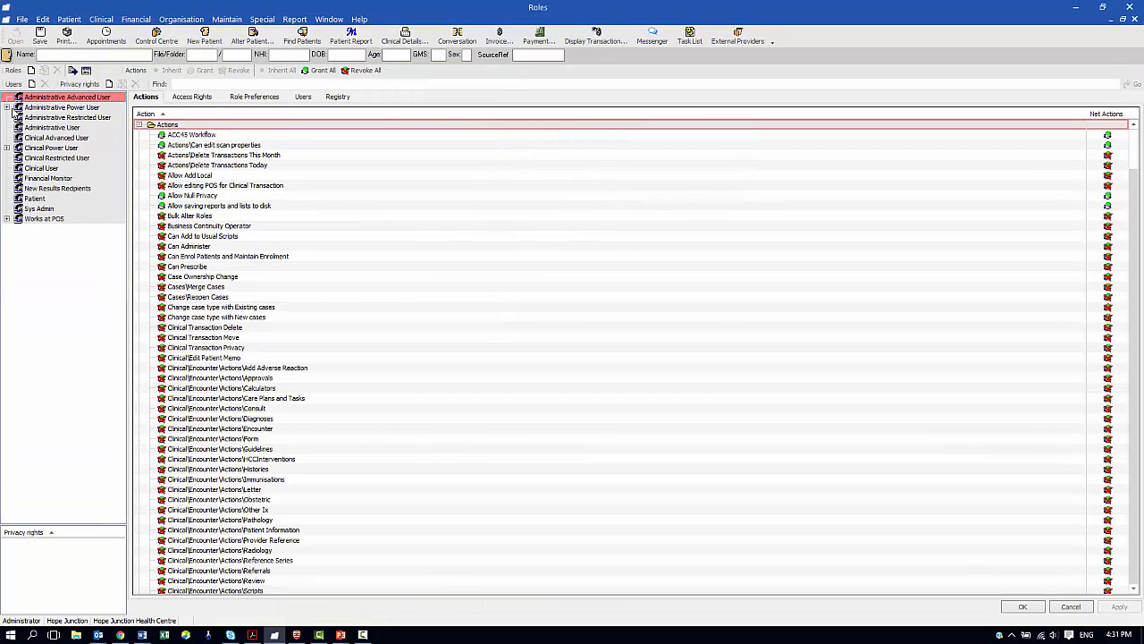
pyautogui.click(7, 107)
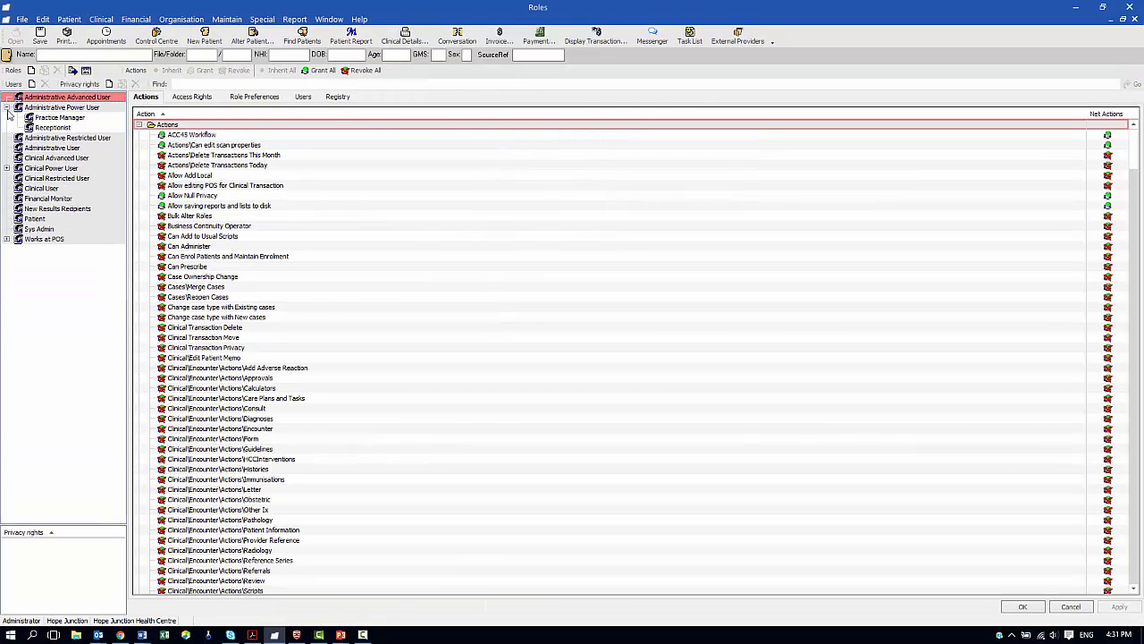
pyautogui.click(59, 129)
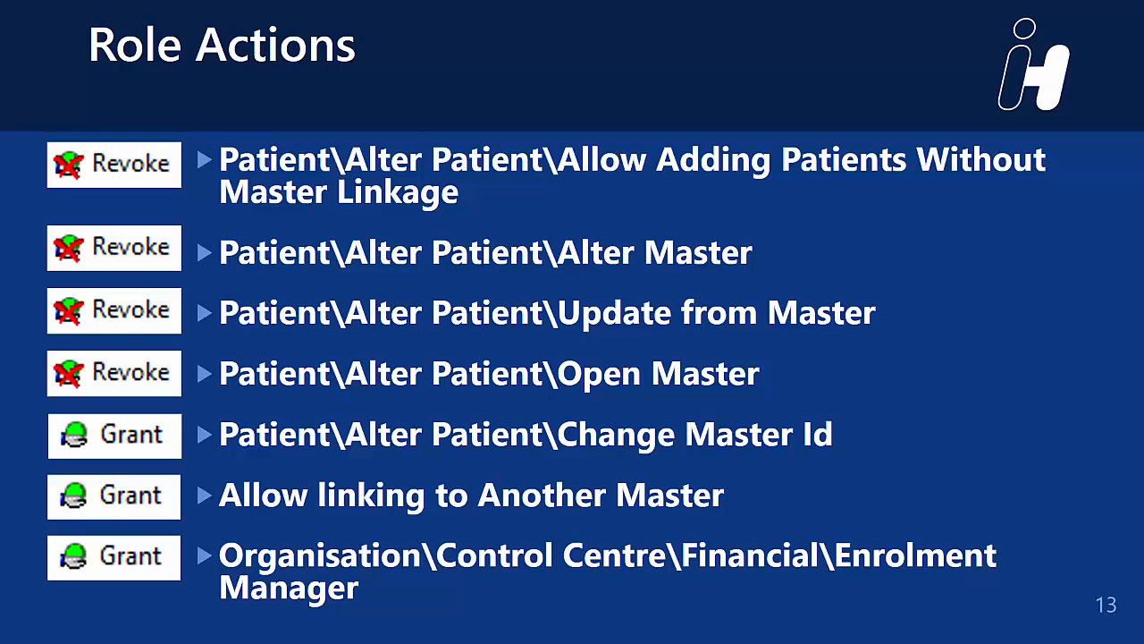